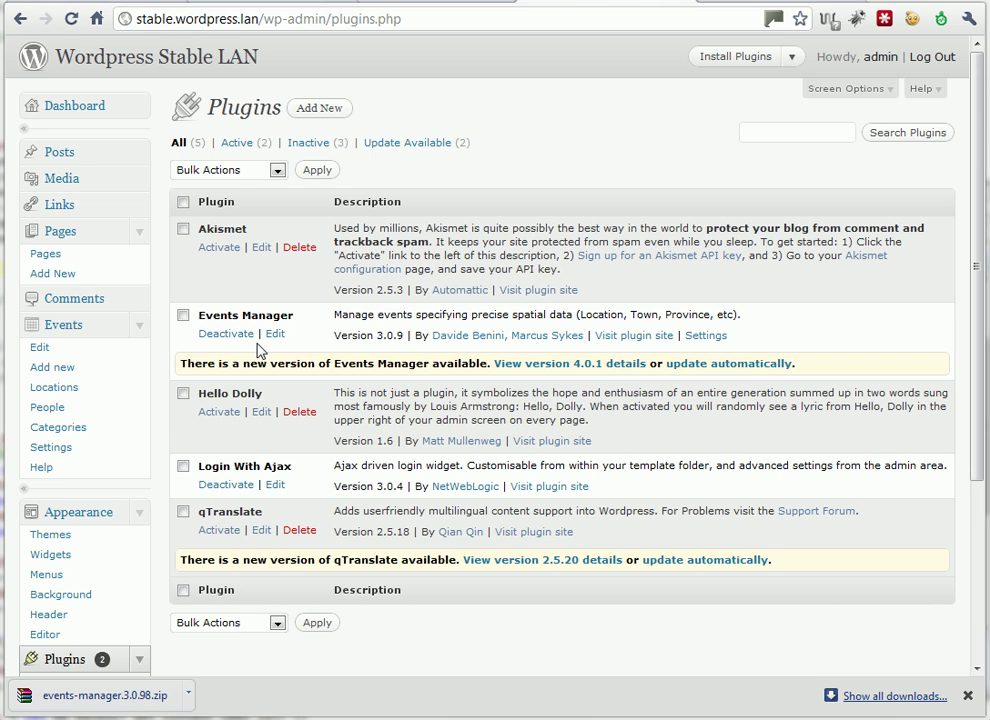
# - Highlight the installed Events Manager version number 3.0.9 on the Plugins page
pyautogui.moveTo(377, 336); pyautogui.dragTo(400, 334)
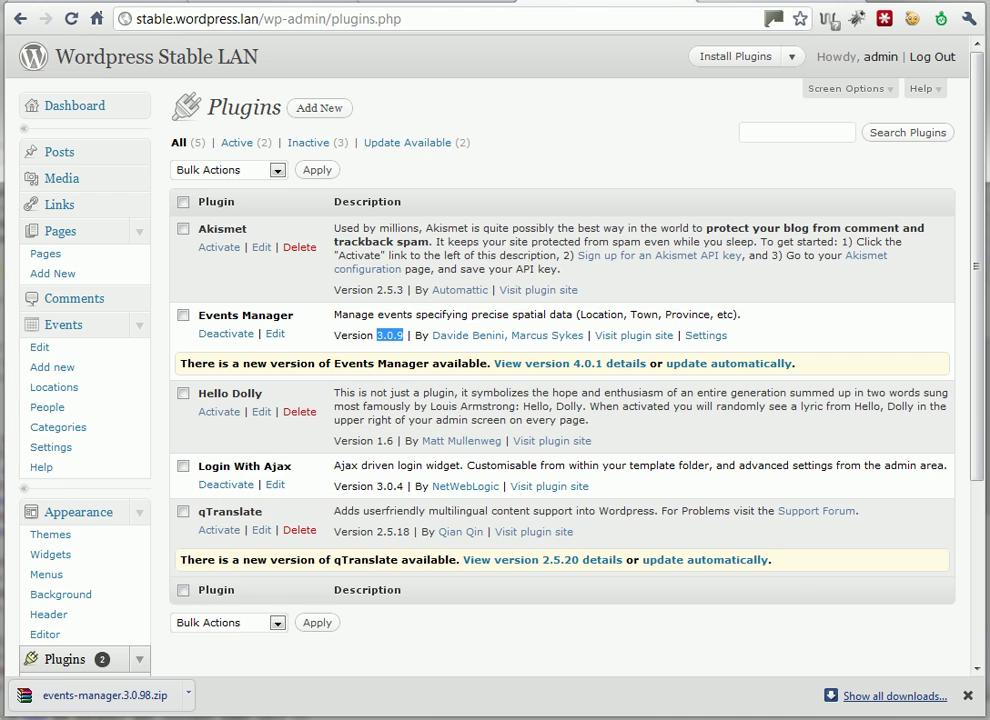
# - Scroll through the Other Versions list on the wordpress.org Events Manager download page
pyautogui.click(520, 3)
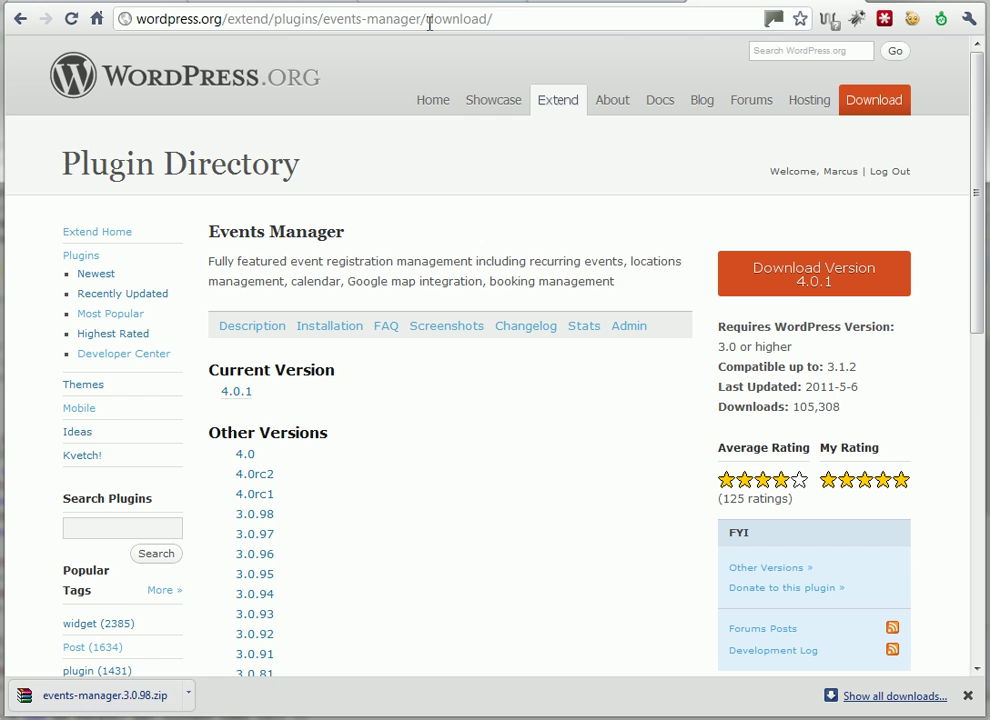
pyautogui.scroll(-3, 411, 358)
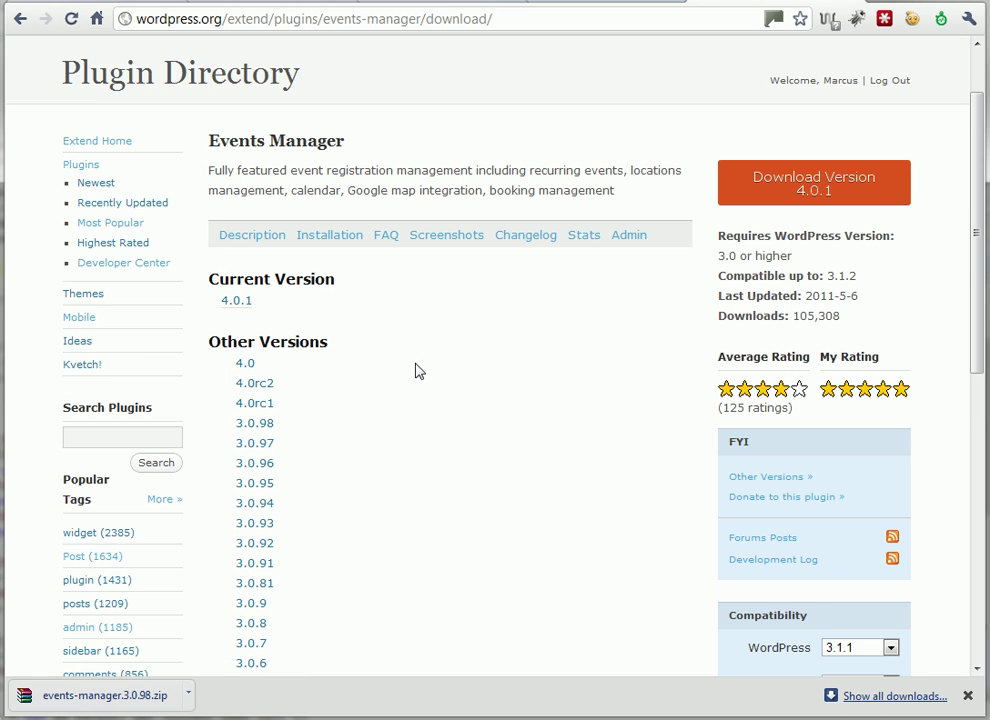
pyautogui.scroll(-5, 430, 376)
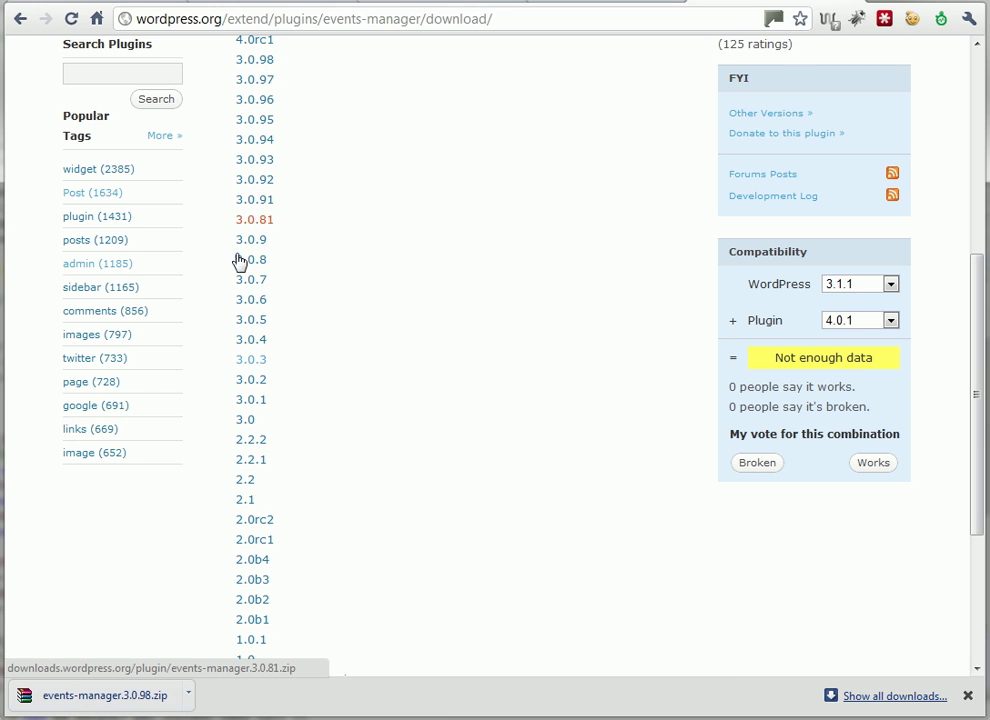
# - Deactivate and then reactivate Events Manager on the Plugins page
pyautogui.click(579, 6)
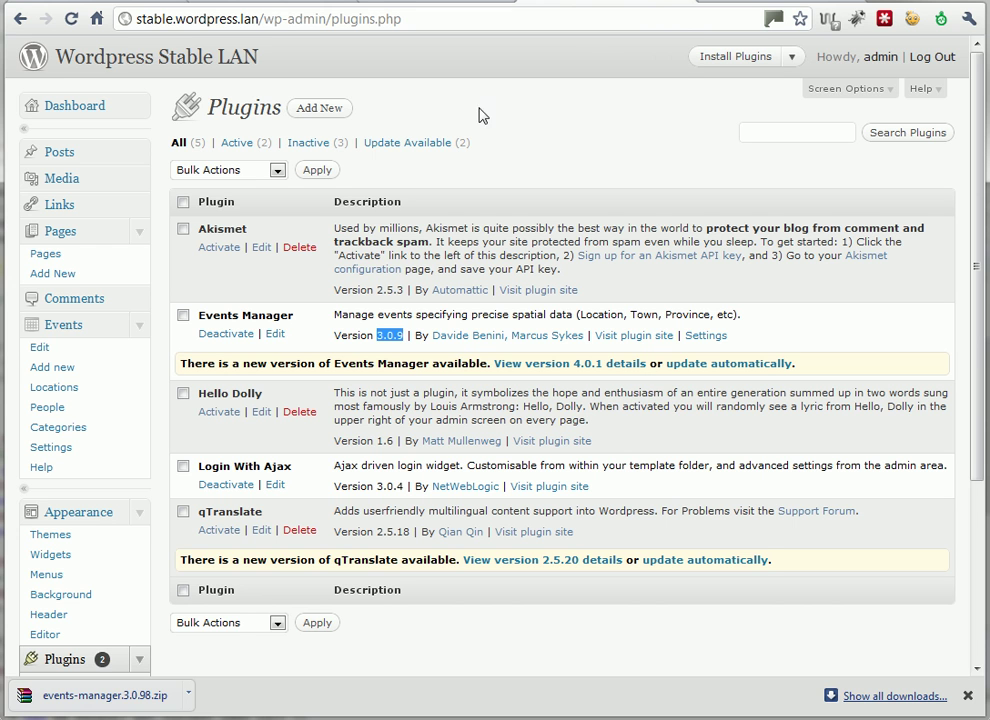
pyautogui.click(222, 334)
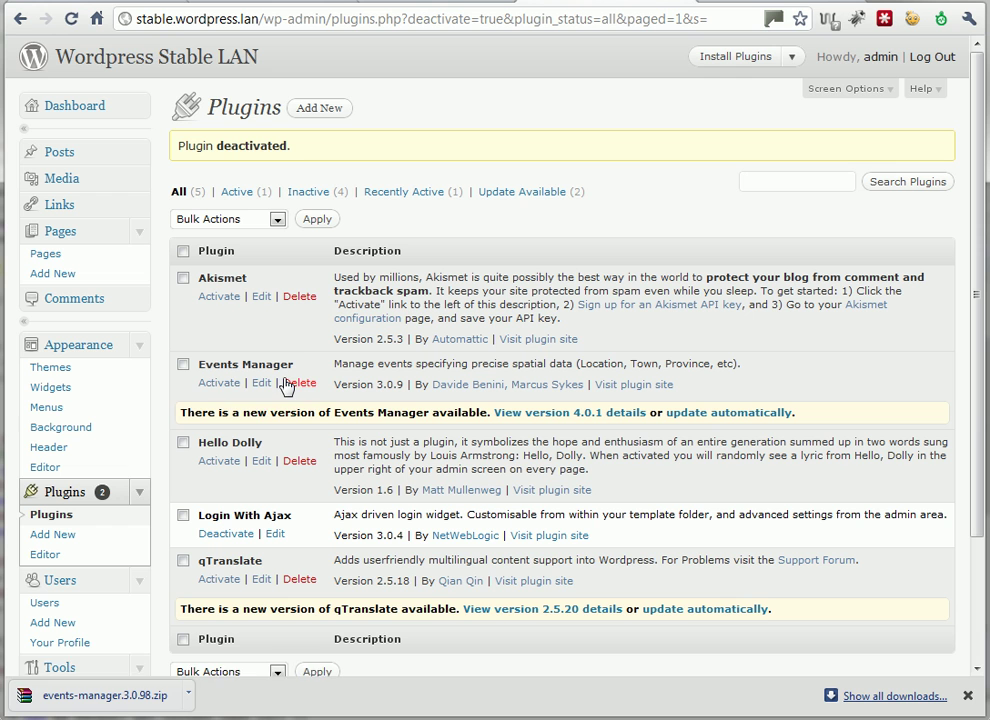
pyautogui.click(218, 383)
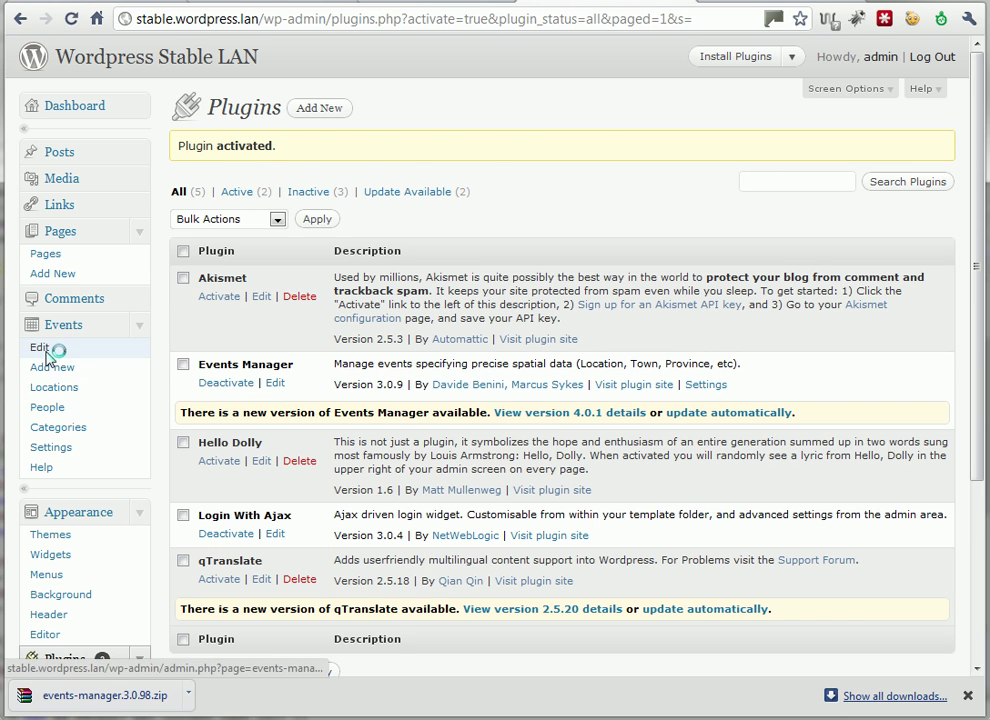
# - Dismiss the Events Manager welcome notice on the events list, then deactivate the plugin
pyautogui.click(40, 347)
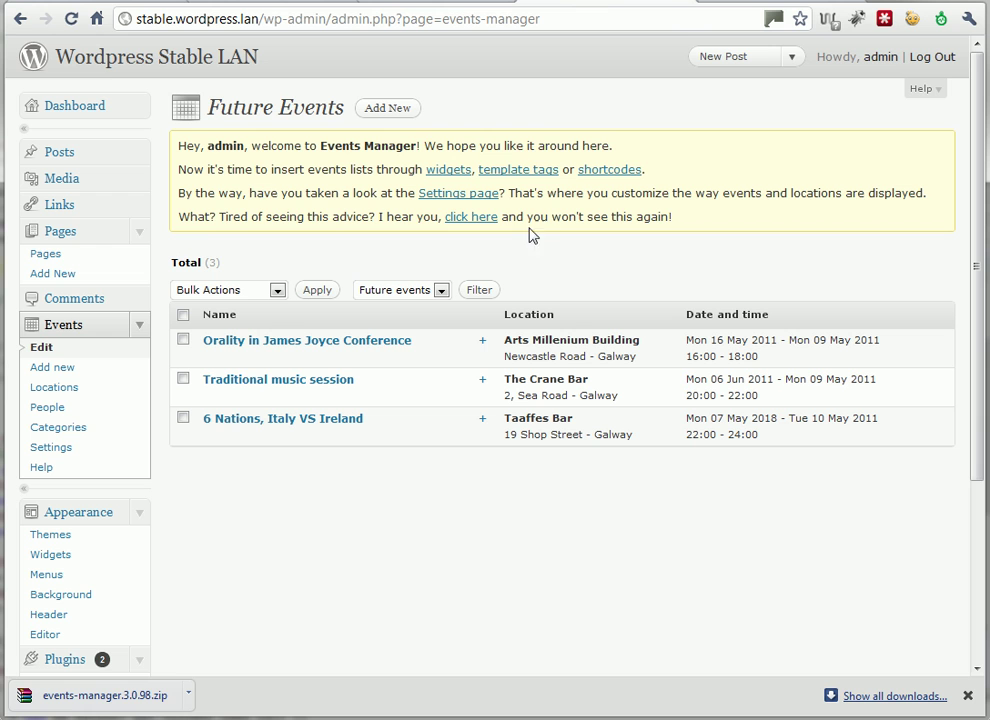
pyautogui.click(473, 229)
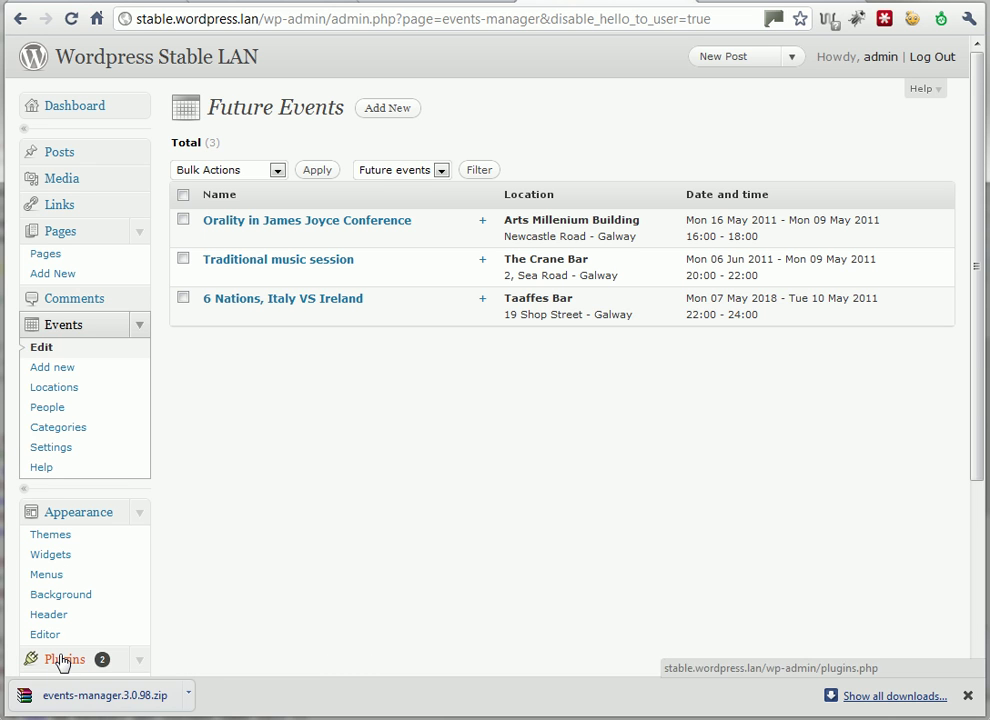
pyautogui.click(62, 662)
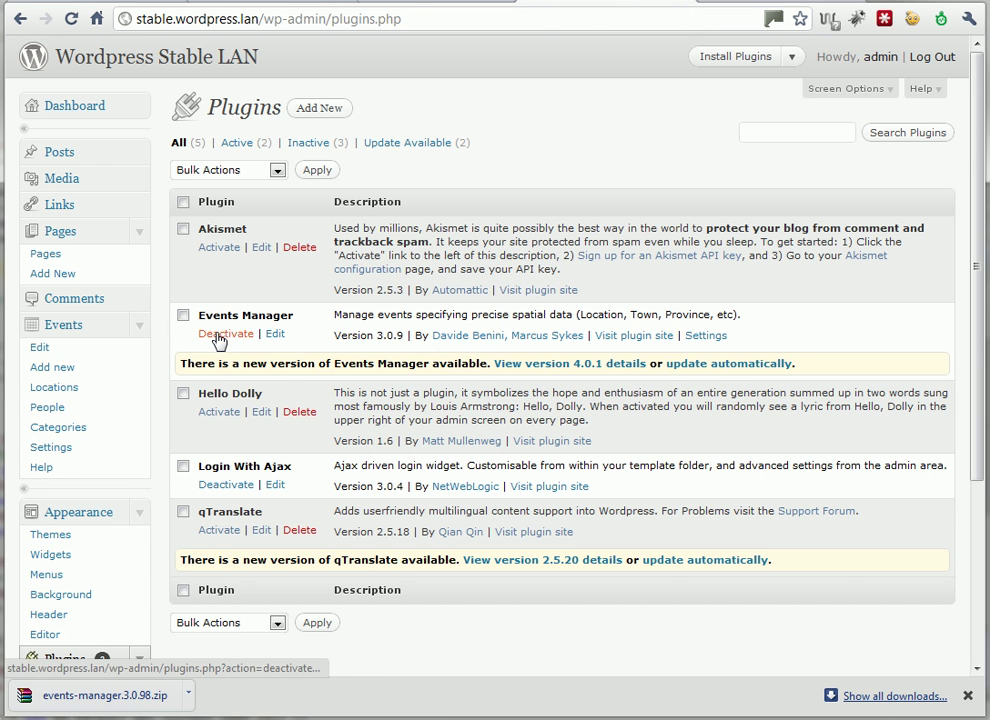
pyautogui.click(218, 341)
# - Delete Events Manager and confirm removing its files
pyautogui.click(298, 385)
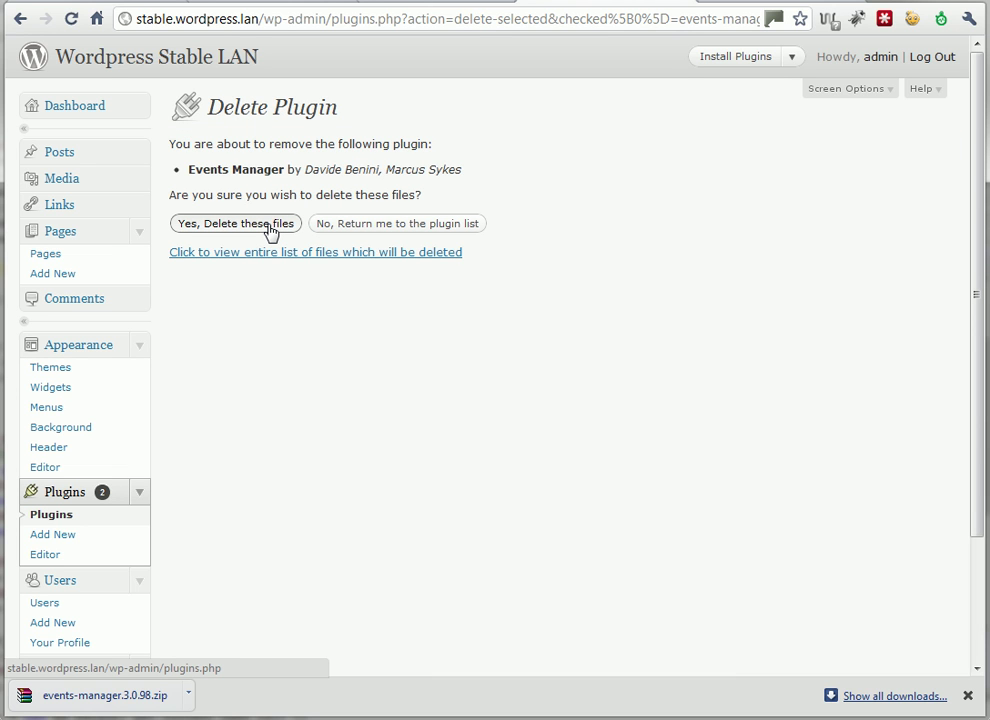
pyautogui.click(270, 229)
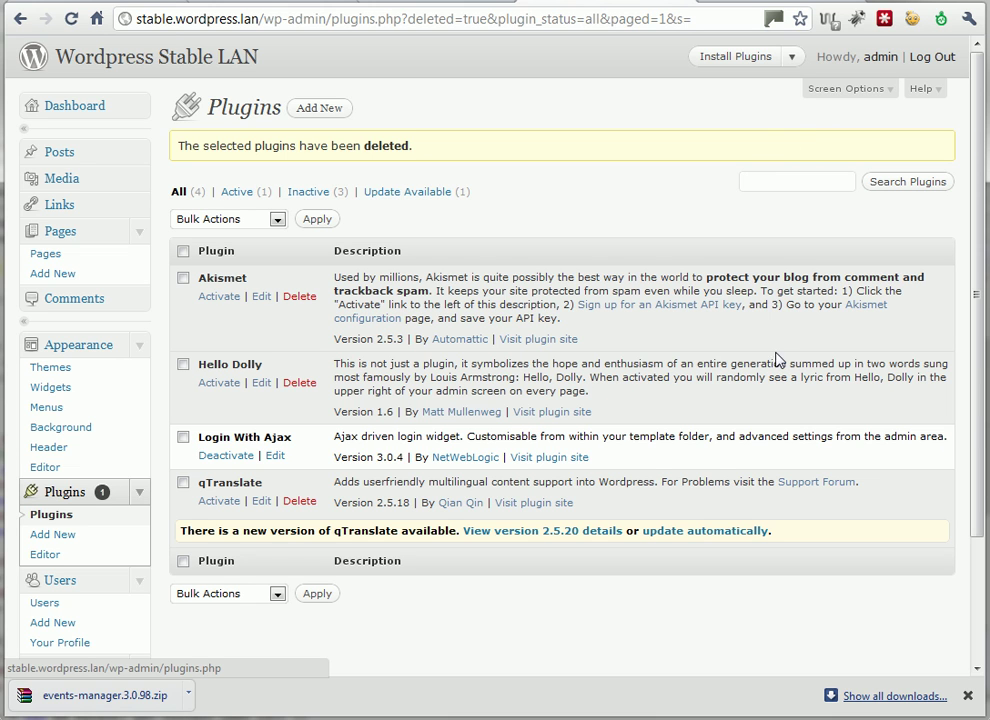
# - Upload events-manager.3.0.98.zip through Add New, install it and activate Events Manager
pyautogui.click(56, 538)
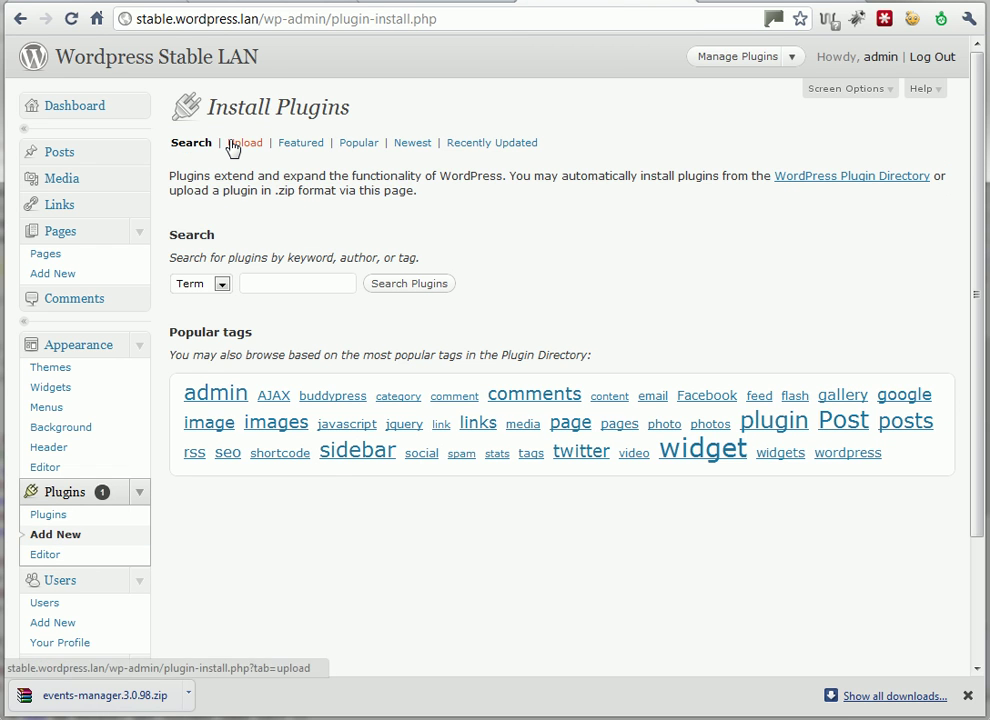
pyautogui.click(232, 146)
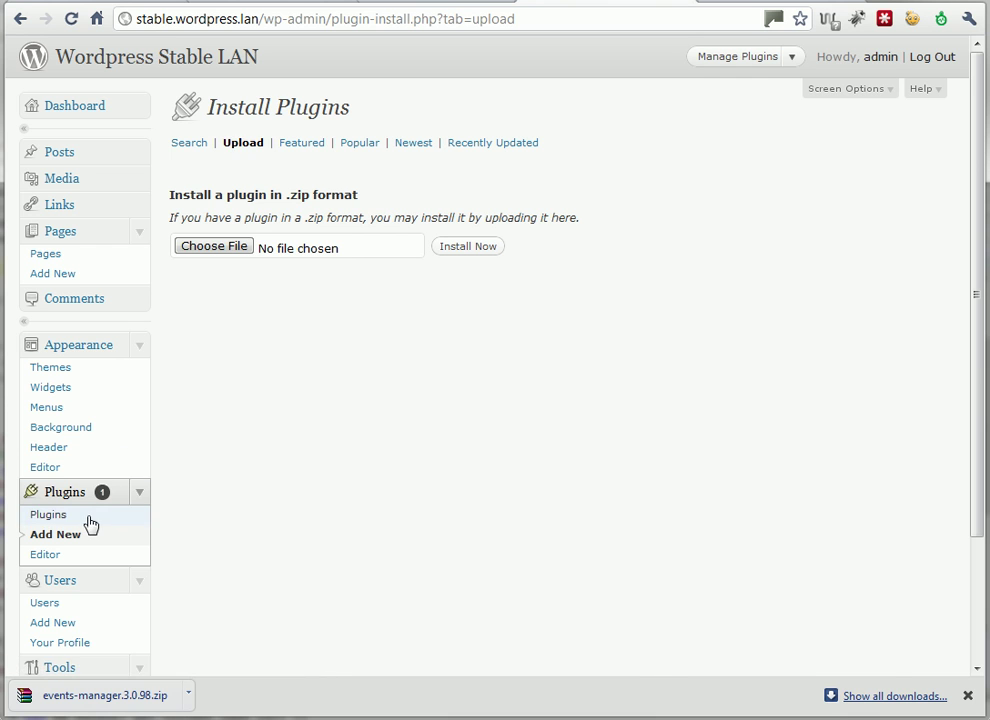
pyautogui.moveTo(153, 713); pyautogui.dragTo(323, 246)
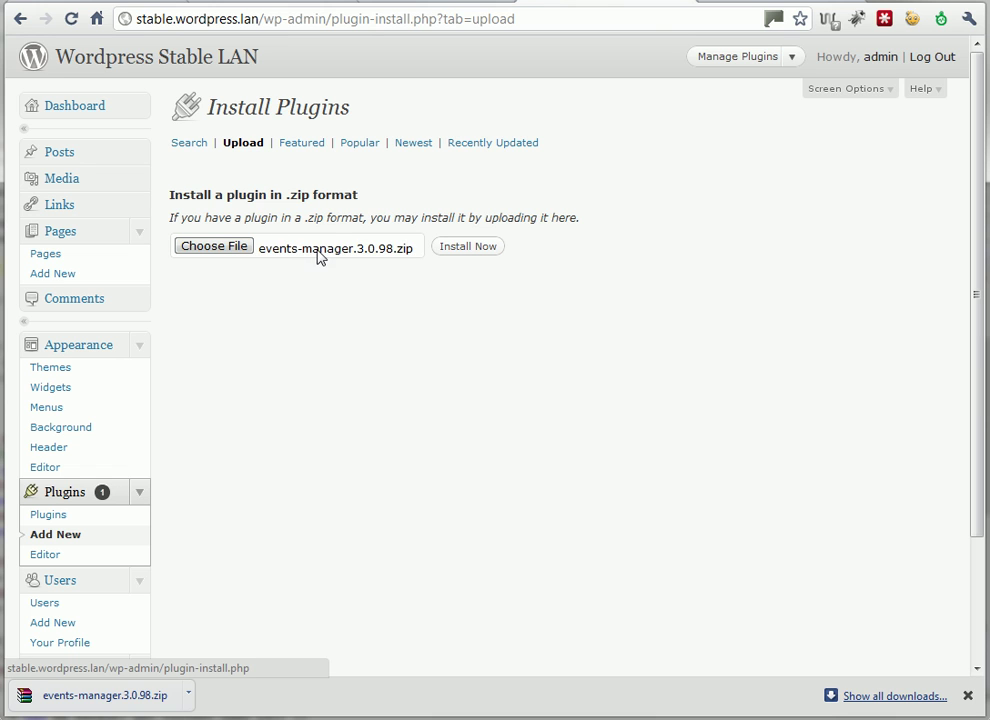
pyautogui.click(458, 255)
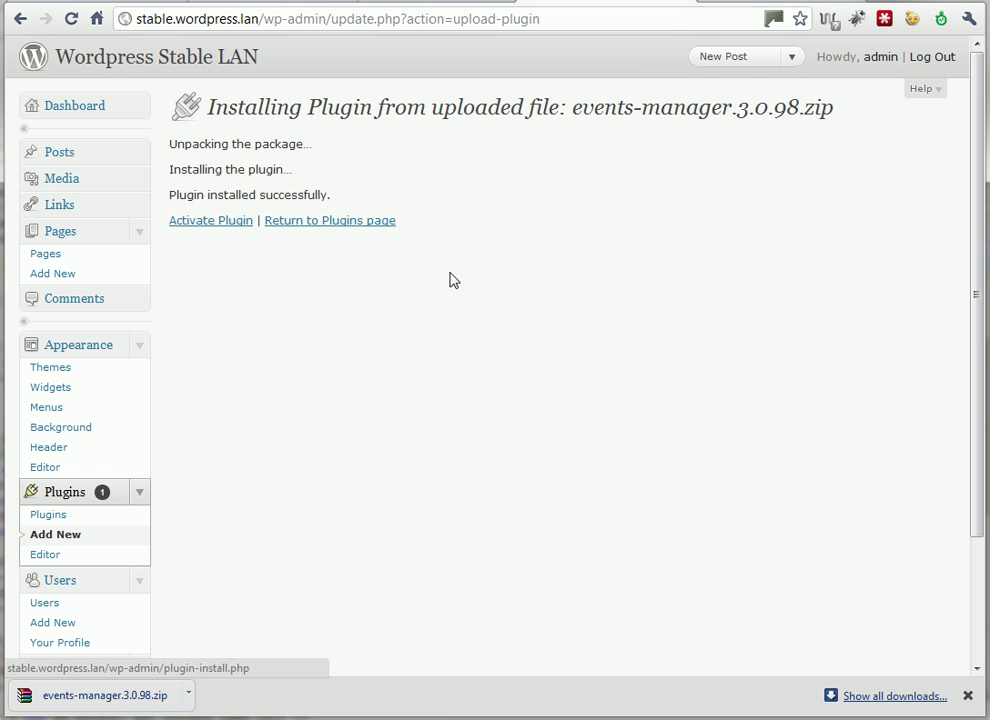
pyautogui.click(231, 223)
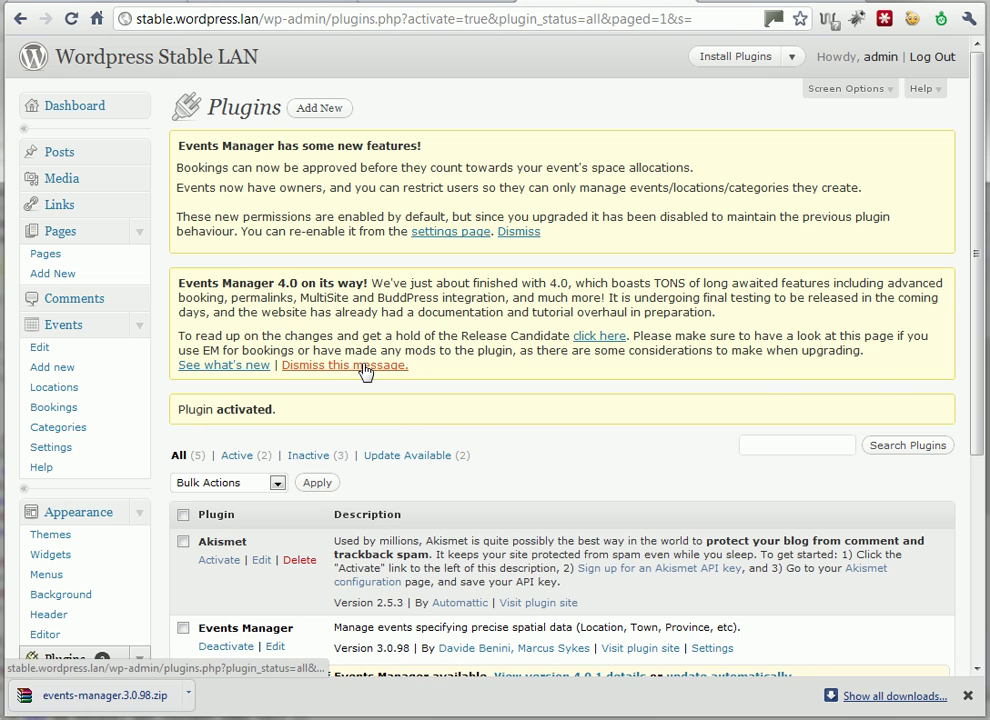
# - Dismiss both Events Manager notices and look over the events and locations lists
pyautogui.click(405, 366)
pyautogui.click(519, 232)
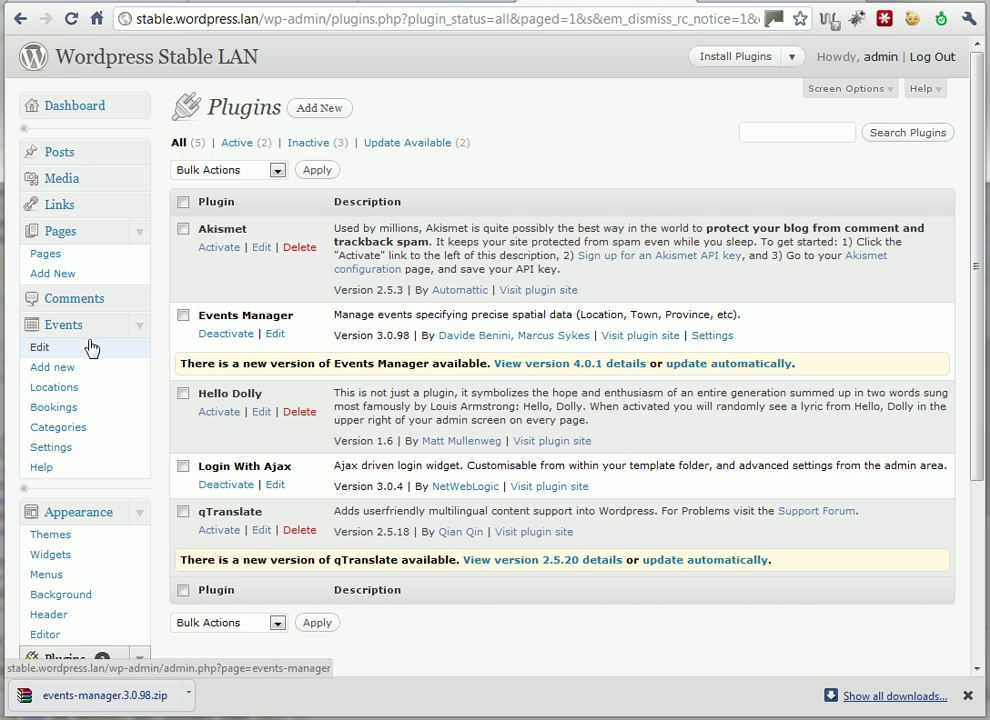
pyautogui.click(90, 347)
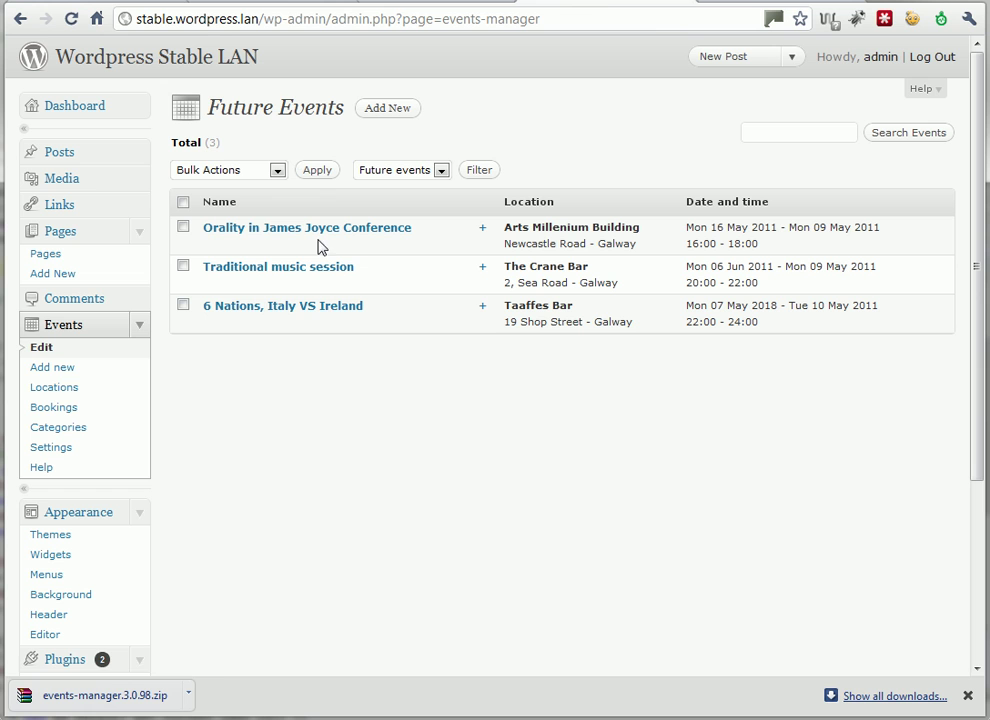
pyautogui.click(58, 387)
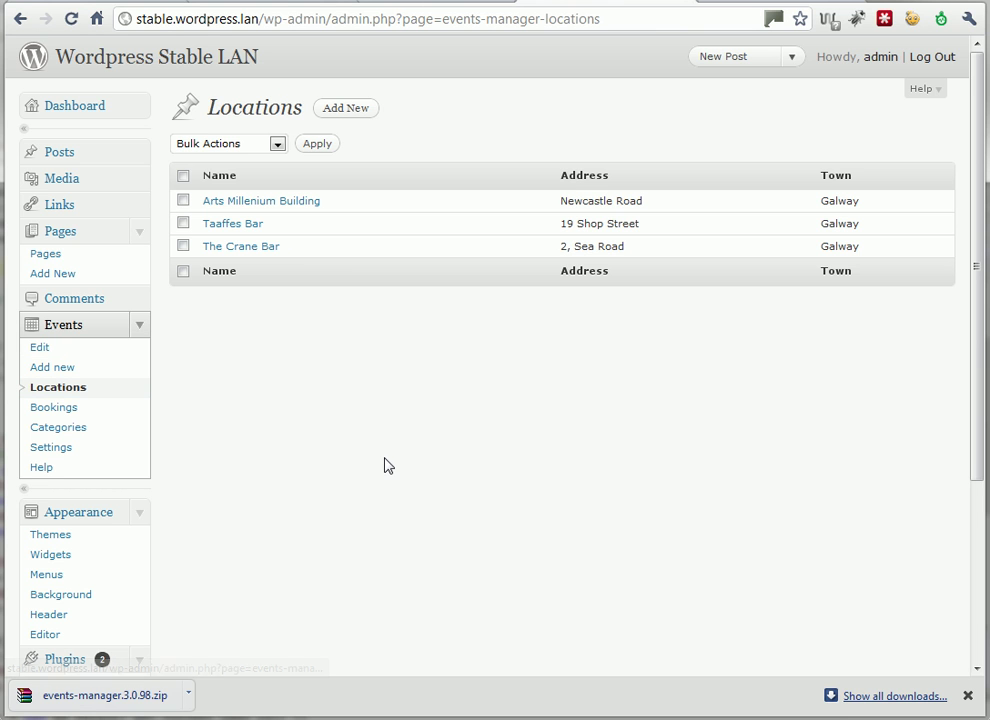
pyautogui.click(38, 347)
# - Rename the Orality event to 'Orality in James Joyce Conferences' and save it
pyautogui.click(259, 228)
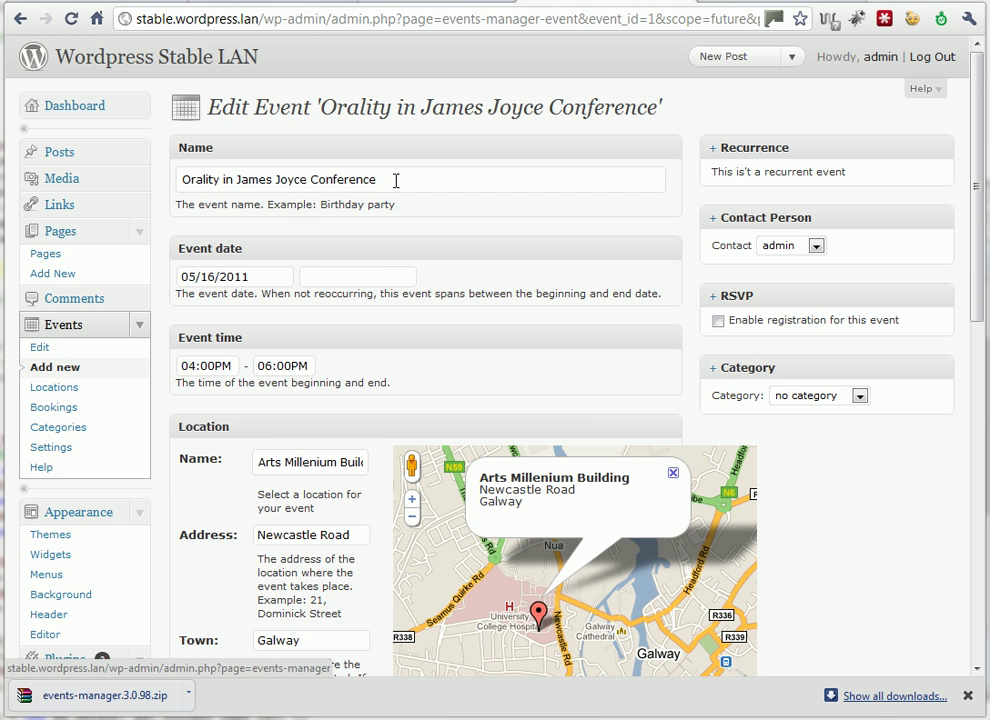
pyautogui.click(396, 181)
pyautogui.write('s')
pyautogui.press('Return')
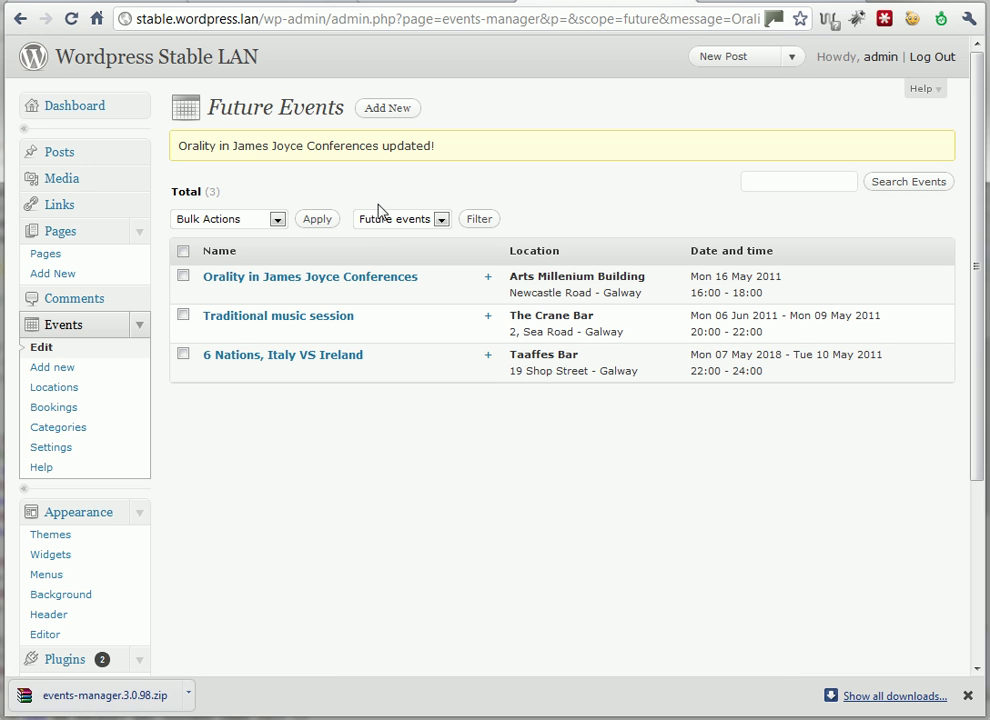
pyautogui.click(65, 668)
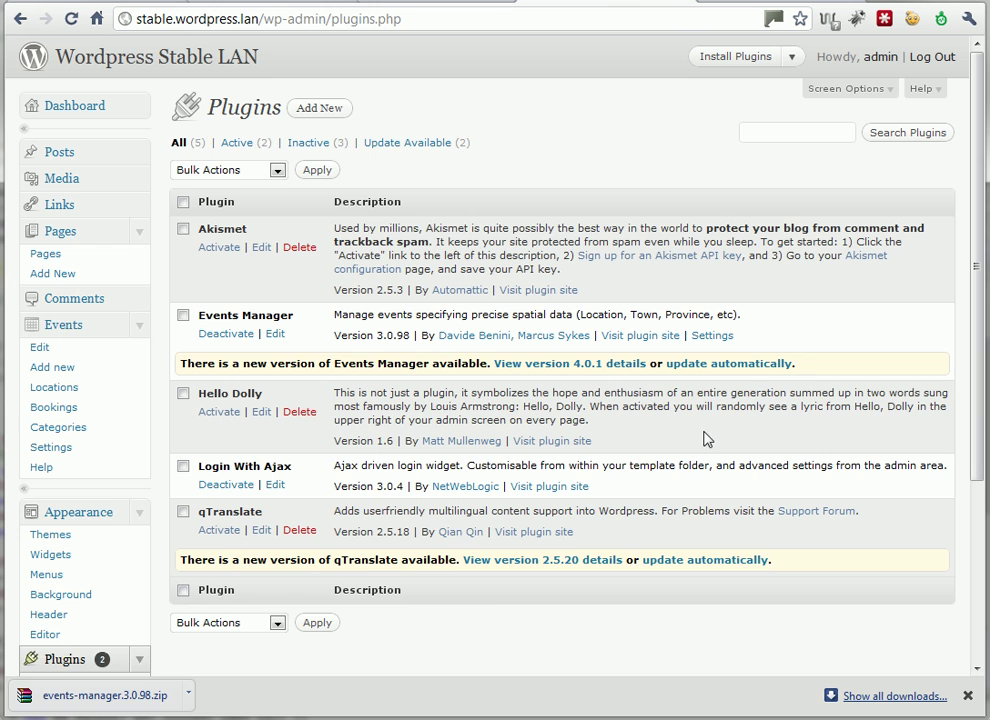
# - Update Events Manager to version 4.0.1 and return to the Plugins list
pyautogui.click(765, 364)
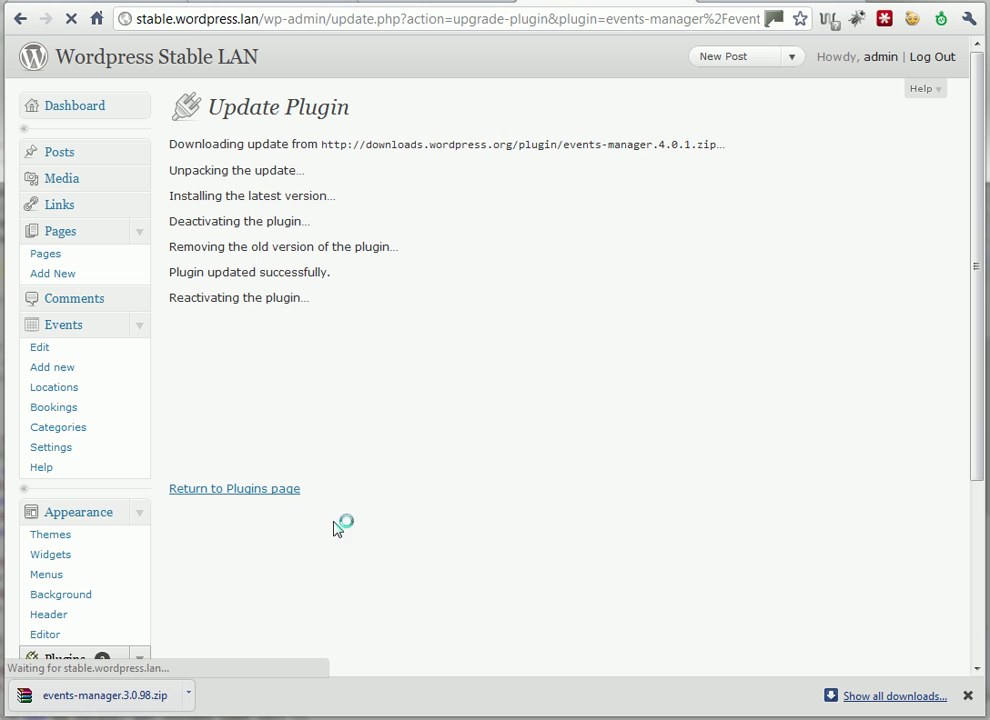
pyautogui.click(265, 491)
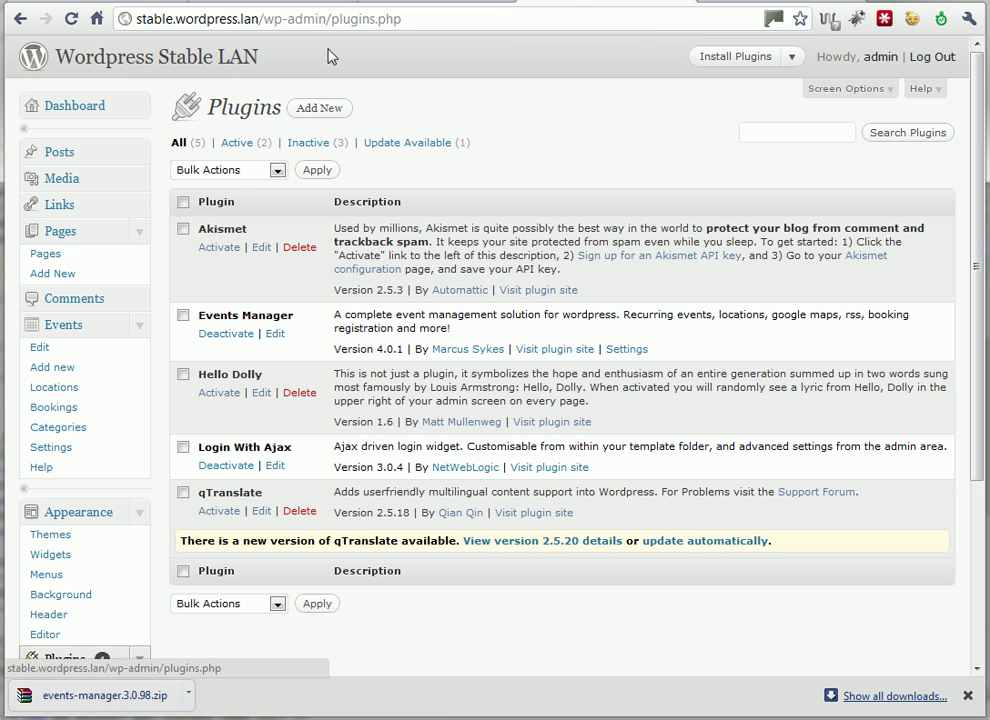
# - Load the options.php page listing all WordPress settings
pyautogui.moveTo(334, 18); pyautogui.dragTo(408, 29)
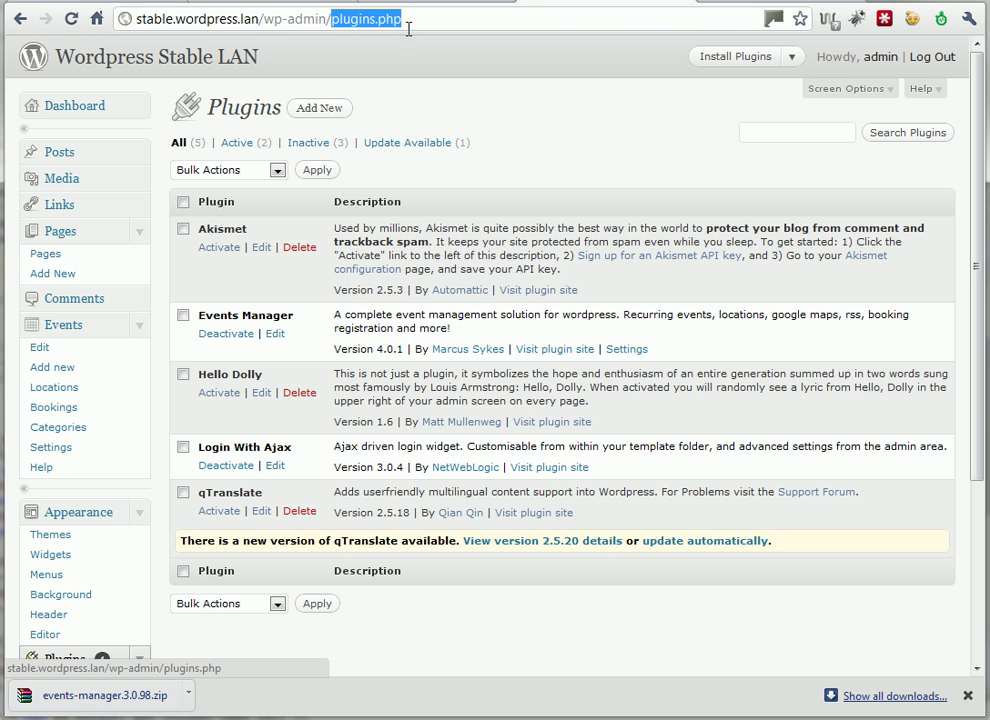
pyautogui.write('optio')
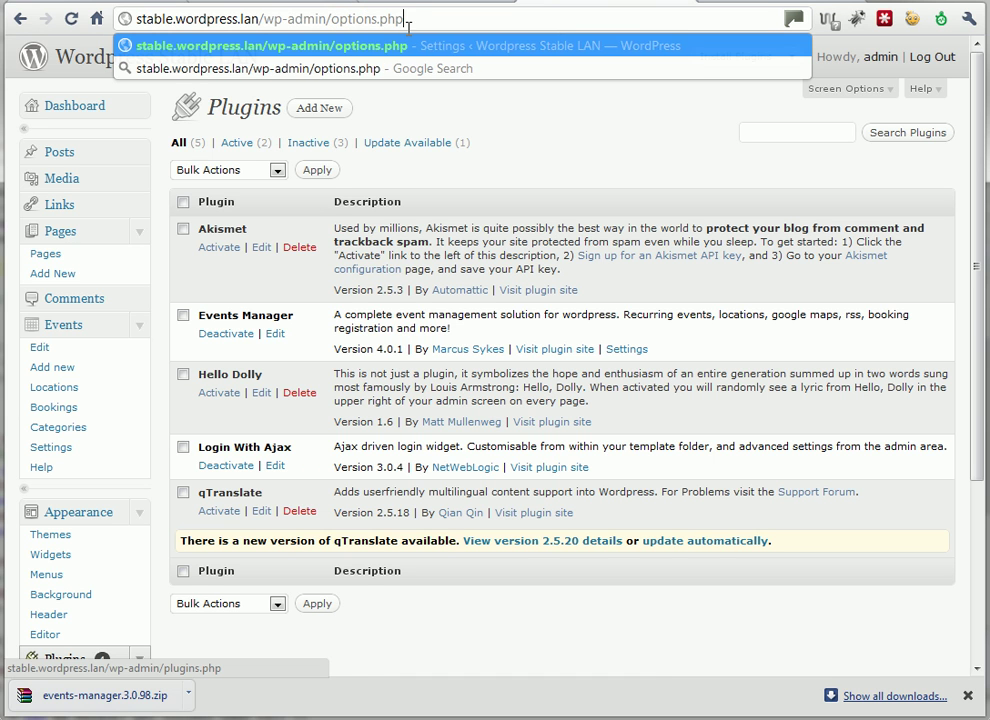
pyautogui.press('Return')
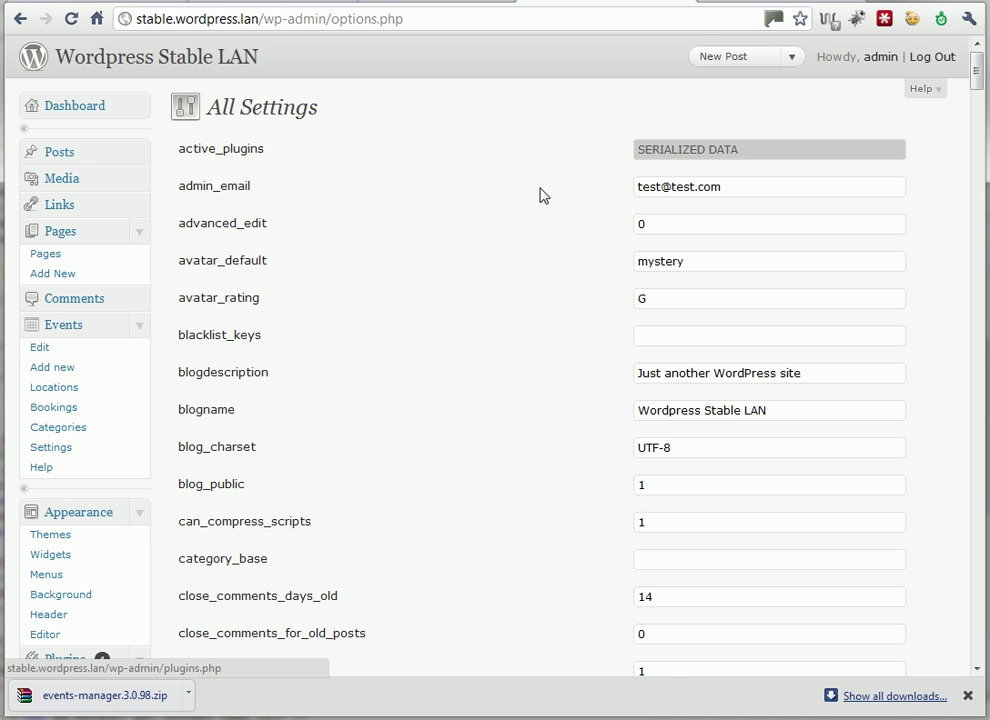
# - Find the dbem_version option and confirm its value reads 3.097
pyautogui.hotkey('ctrl', 'f')
pyautogui.write('db')
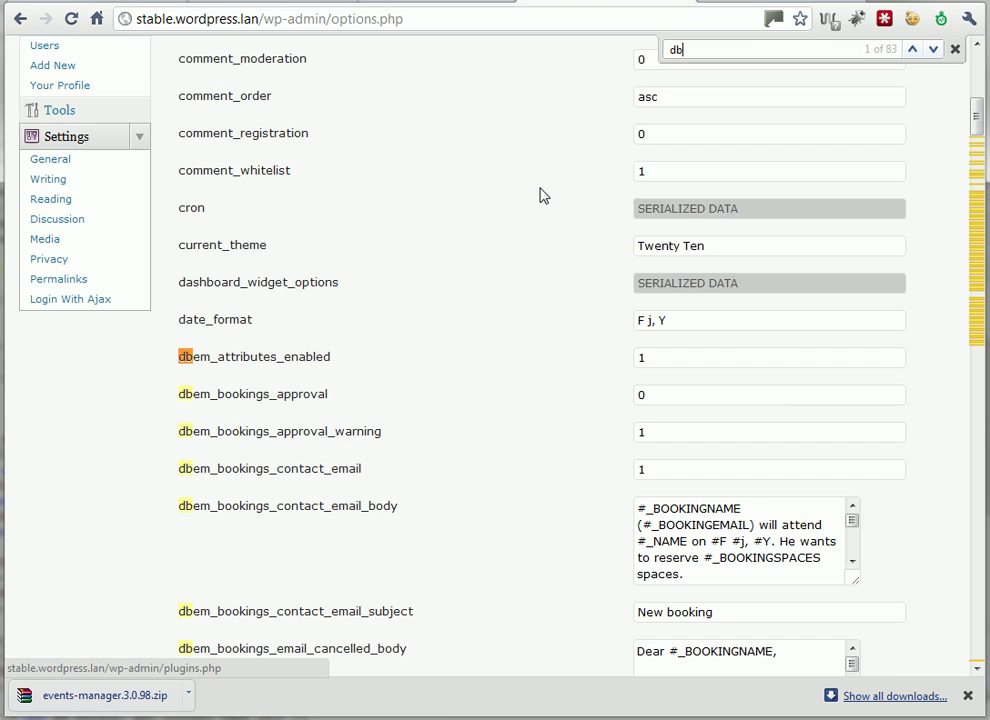
pyautogui.write('em_version')
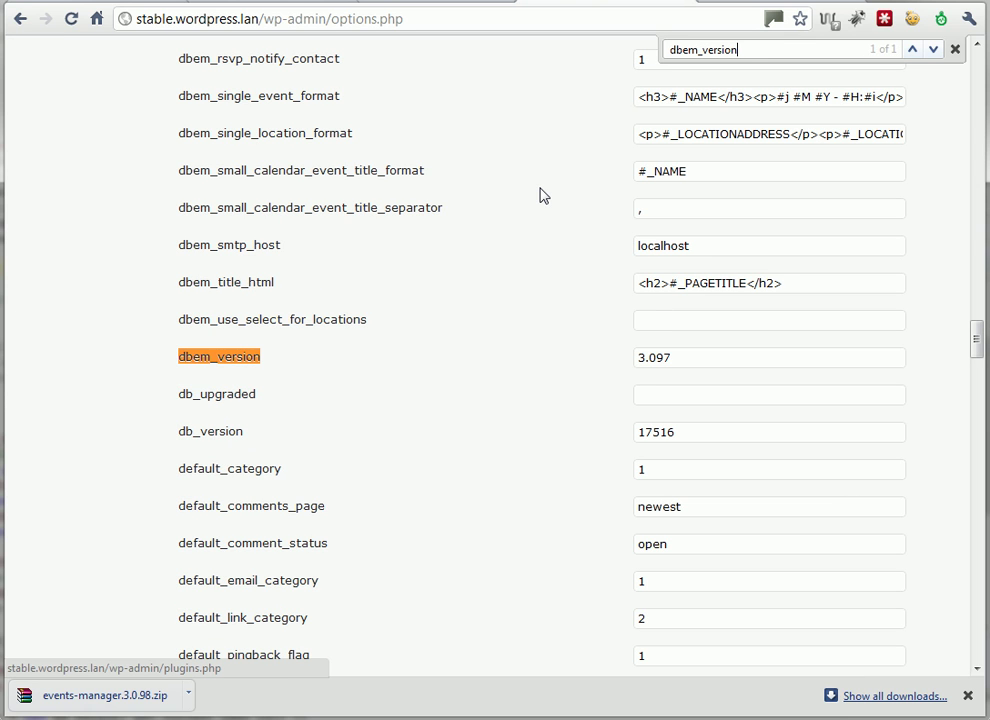
pyautogui.click(683, 365)
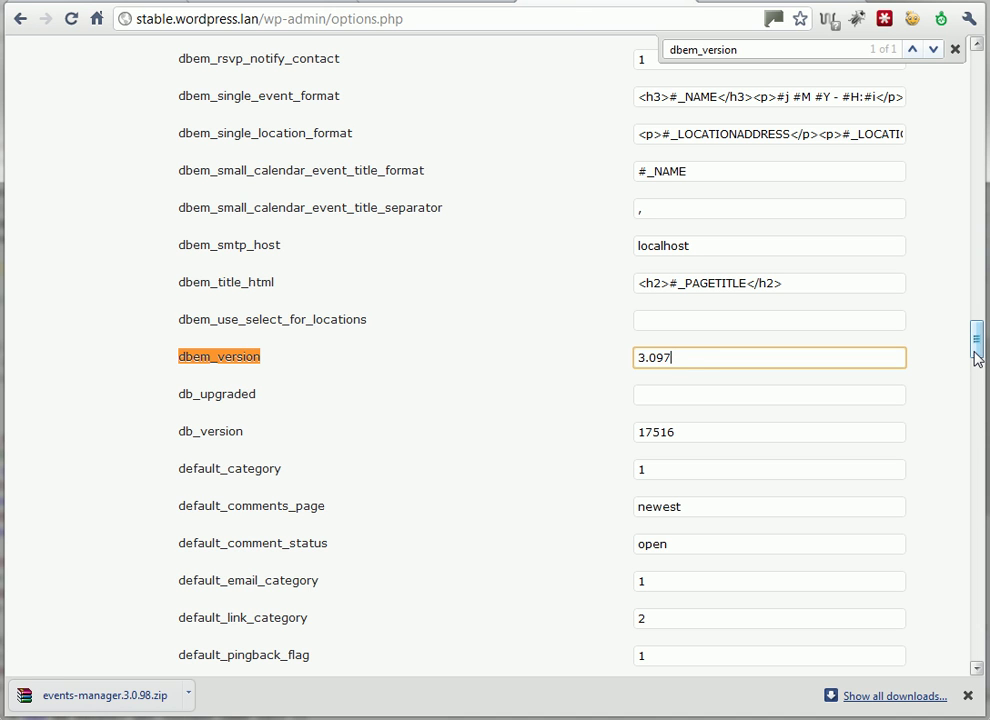
pyautogui.moveTo(695, 356); pyautogui.dragTo(586, 362)
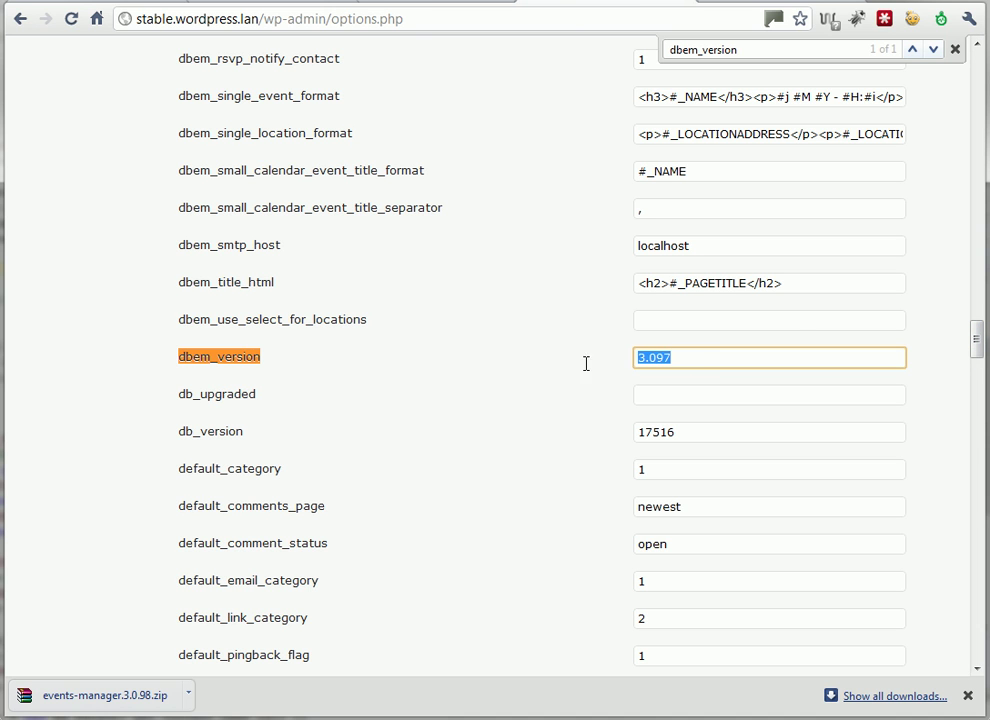
pyautogui.scroll(20, 449, 234)
pyautogui.scroll(20, 787, 268)
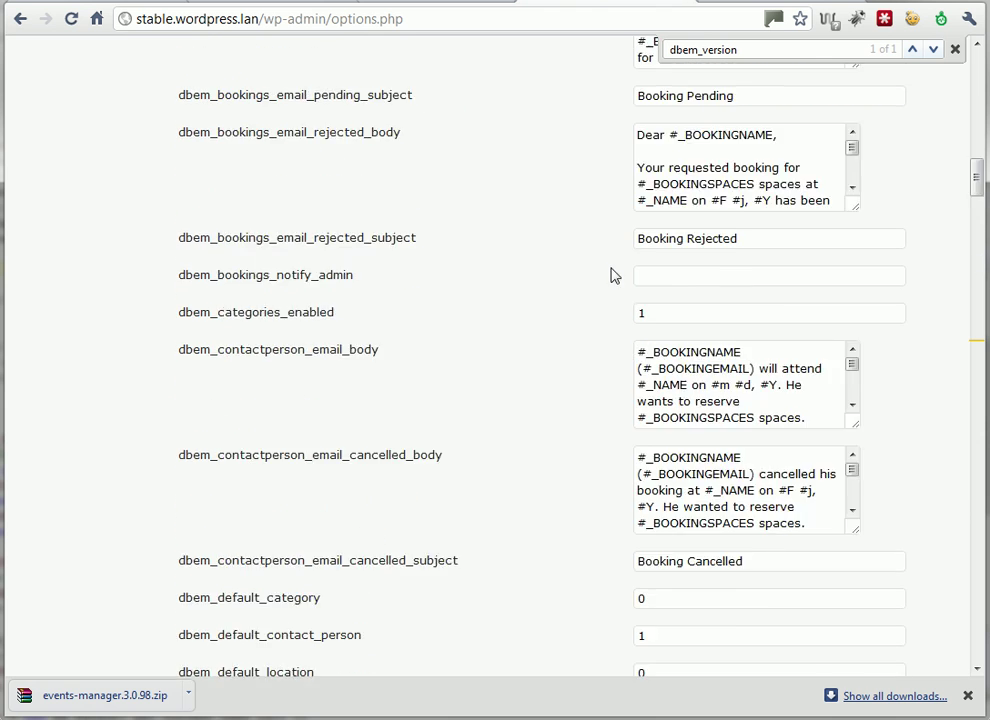
pyautogui.click(45, 350)
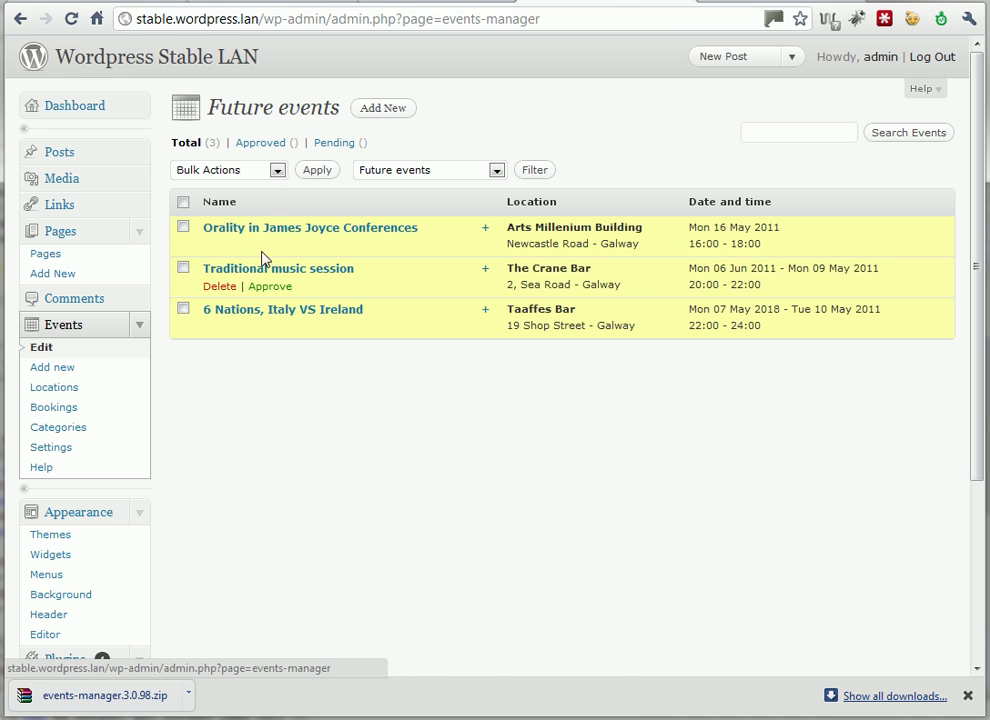
# - Look over the future event rows and scroll the sidebar down toward Plugins
pyautogui.moveTo(272, 250)
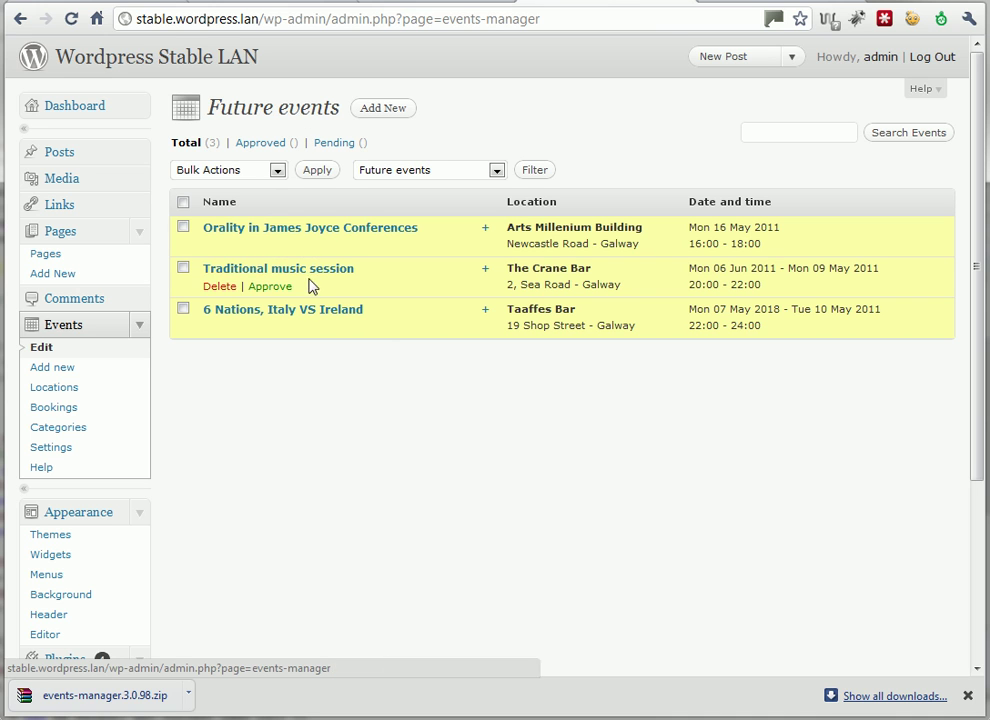
pyautogui.moveTo(307, 314)
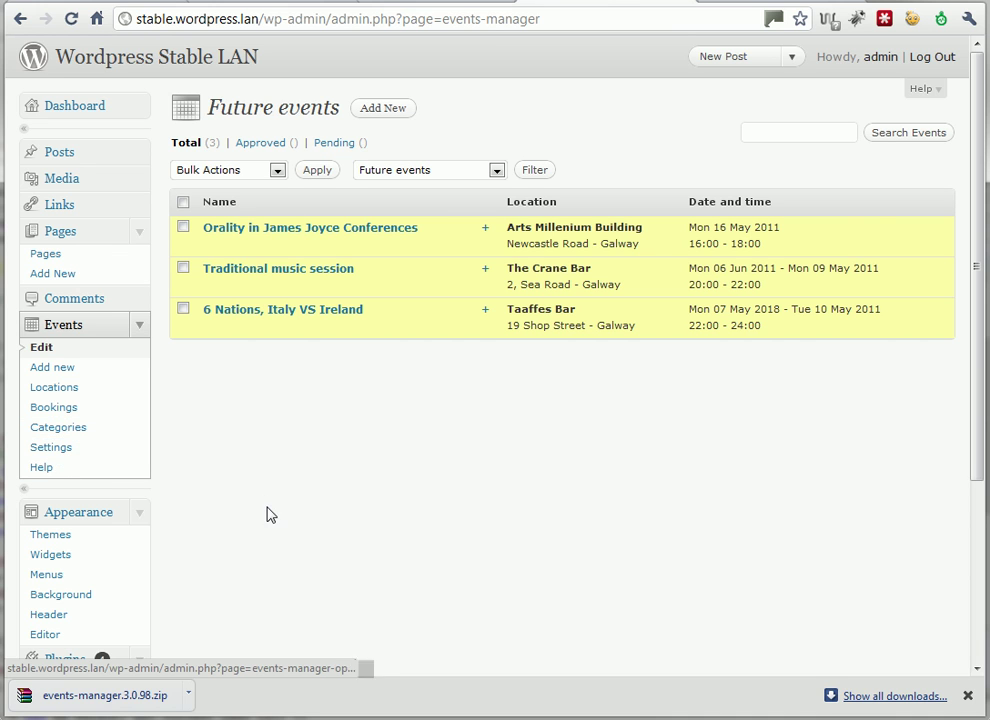
pyautogui.scroll(-3, 274, 505)
# - Deactivate and reactivate Events Manager 4.0.1, then dismiss its upgrade notice
pyautogui.click(78, 399)
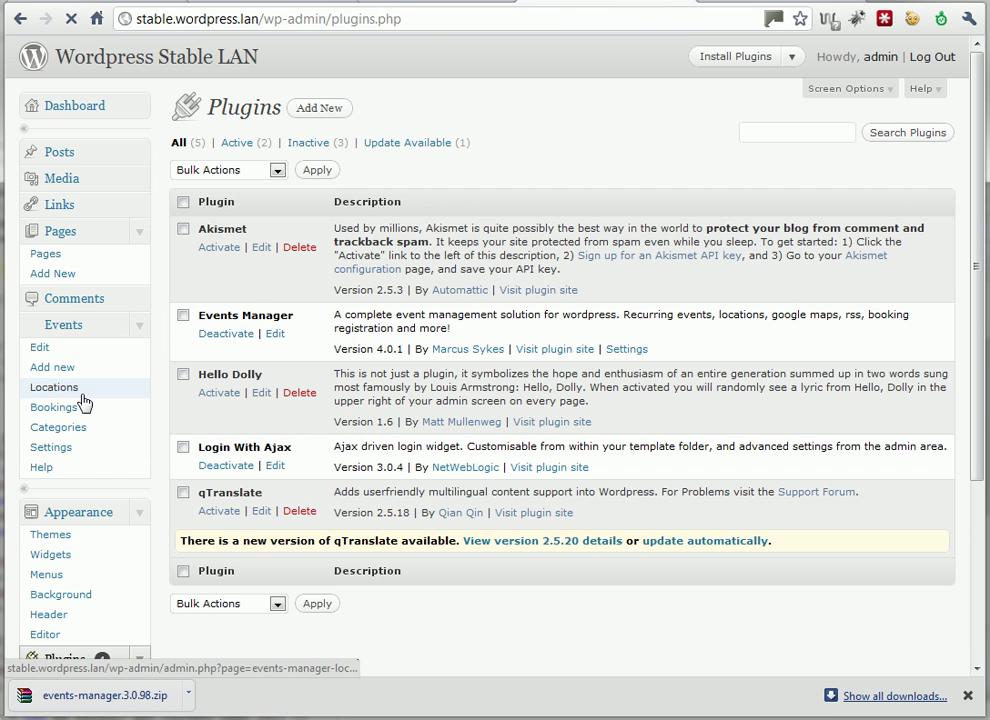
pyautogui.click(224, 334)
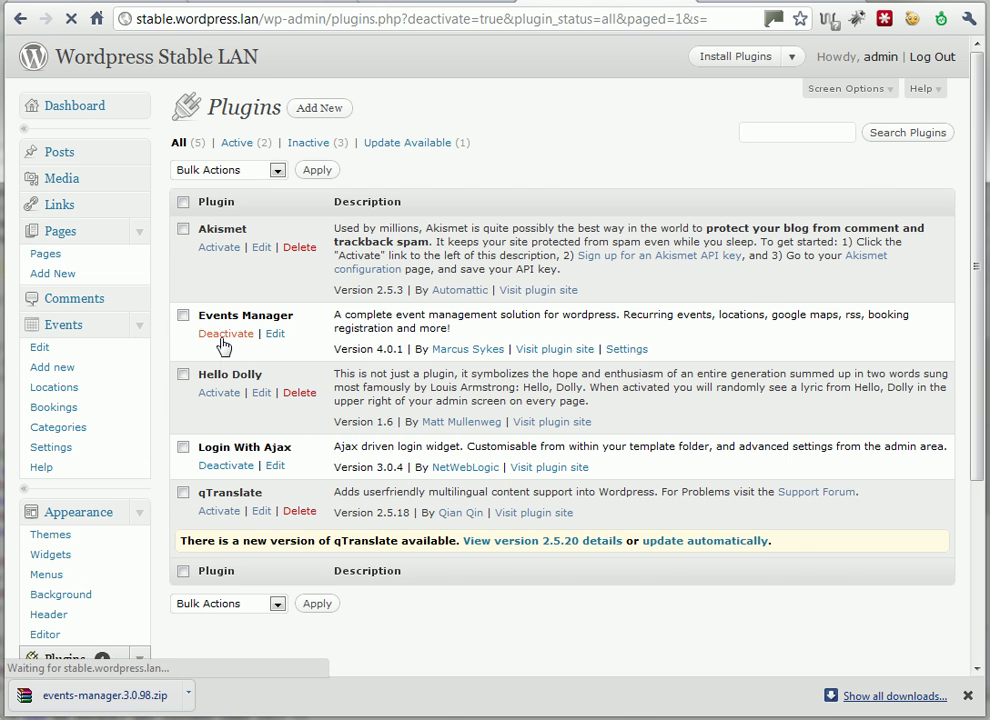
pyautogui.click(220, 382)
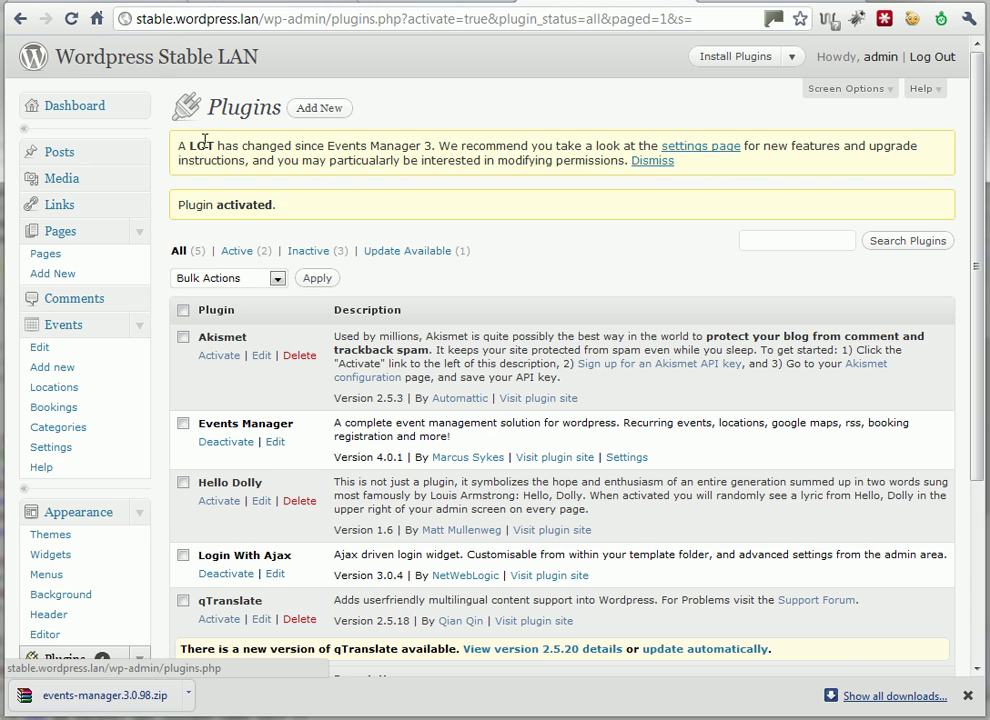
pyautogui.moveTo(178, 145); pyautogui.dragTo(700, 165)
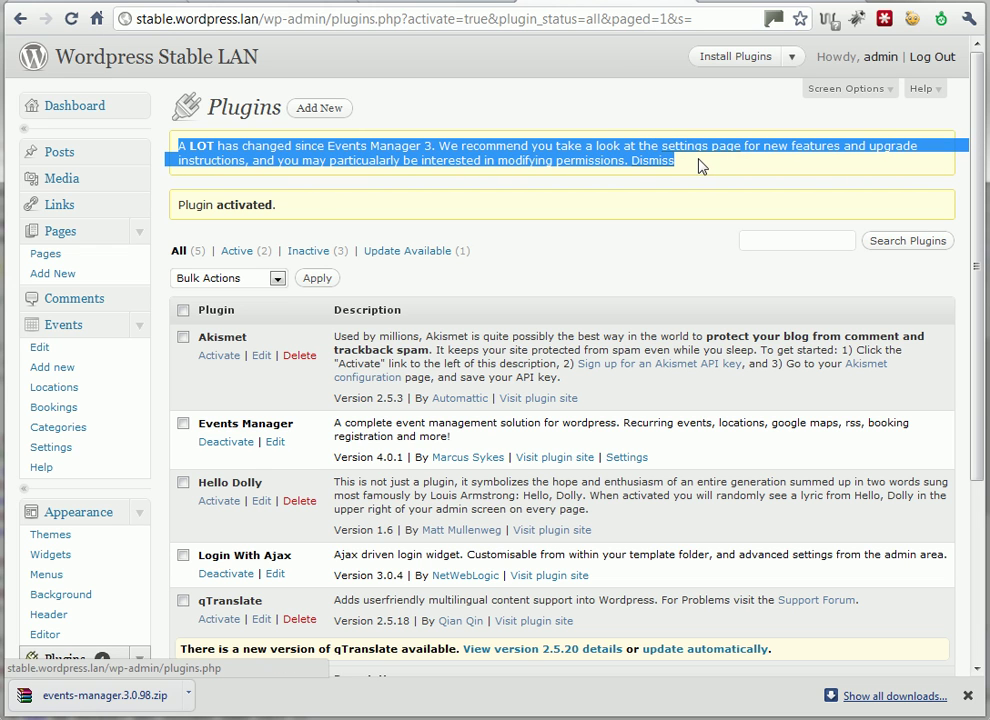
pyautogui.click(648, 168)
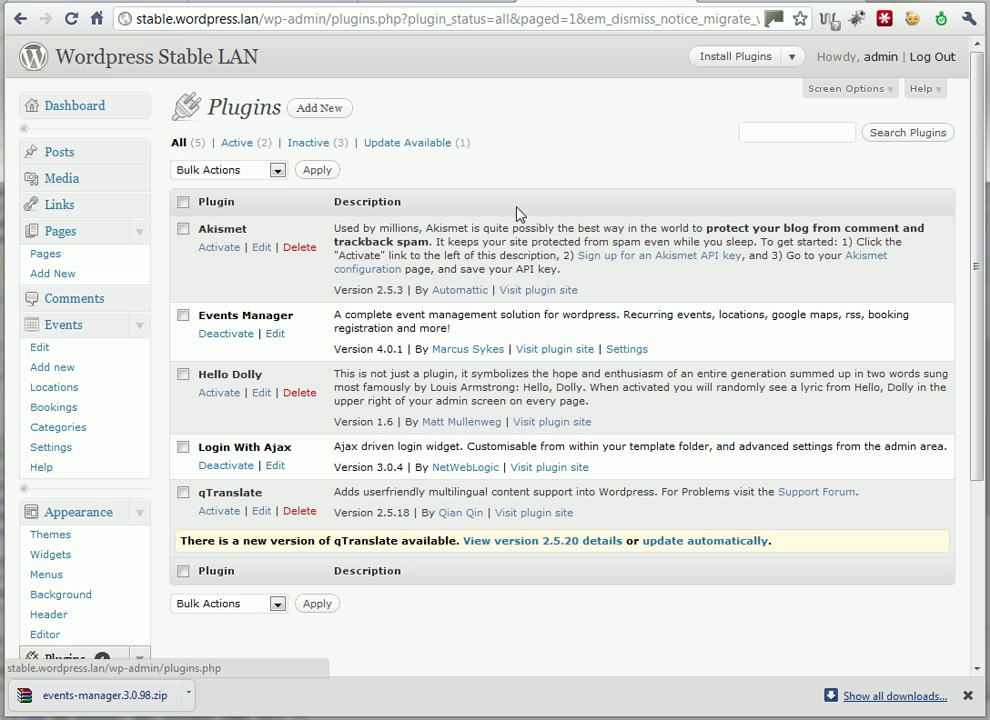
# - List all owners' locations: Arts Millenium Building, Taaffes Bar and The Crane Bar
pyautogui.click(42, 348)
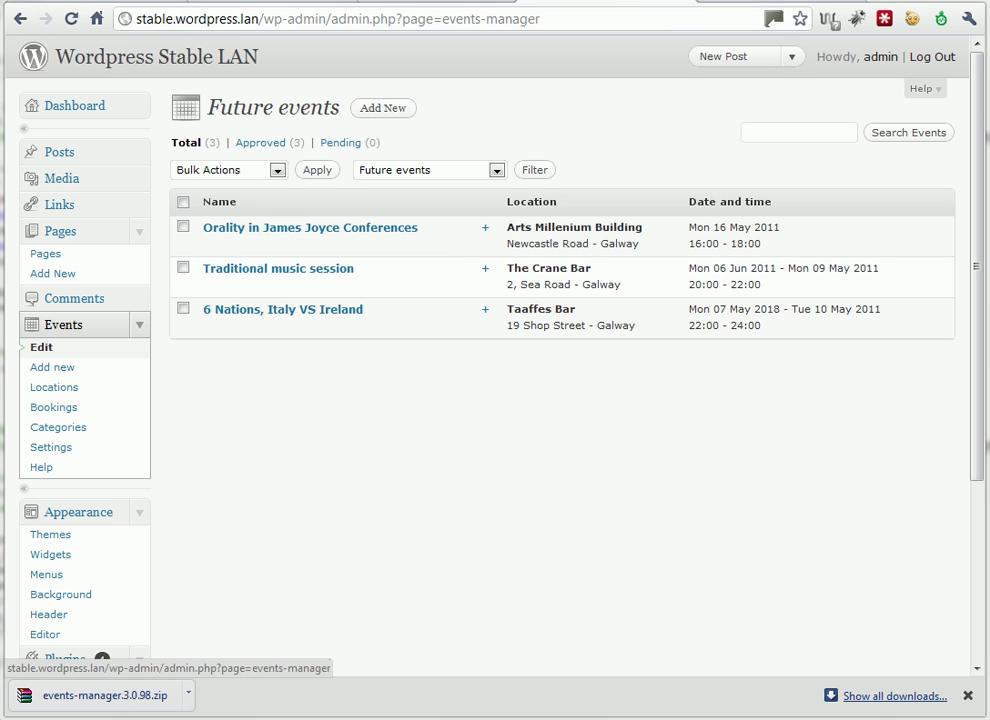
pyautogui.click(56, 390)
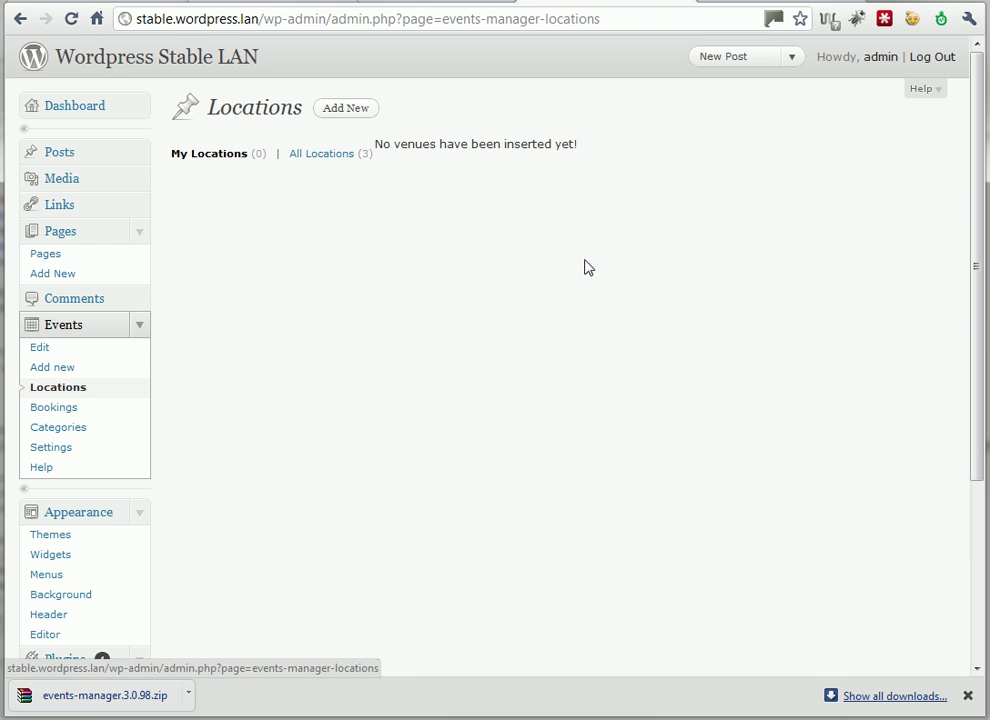
pyautogui.click(322, 165)
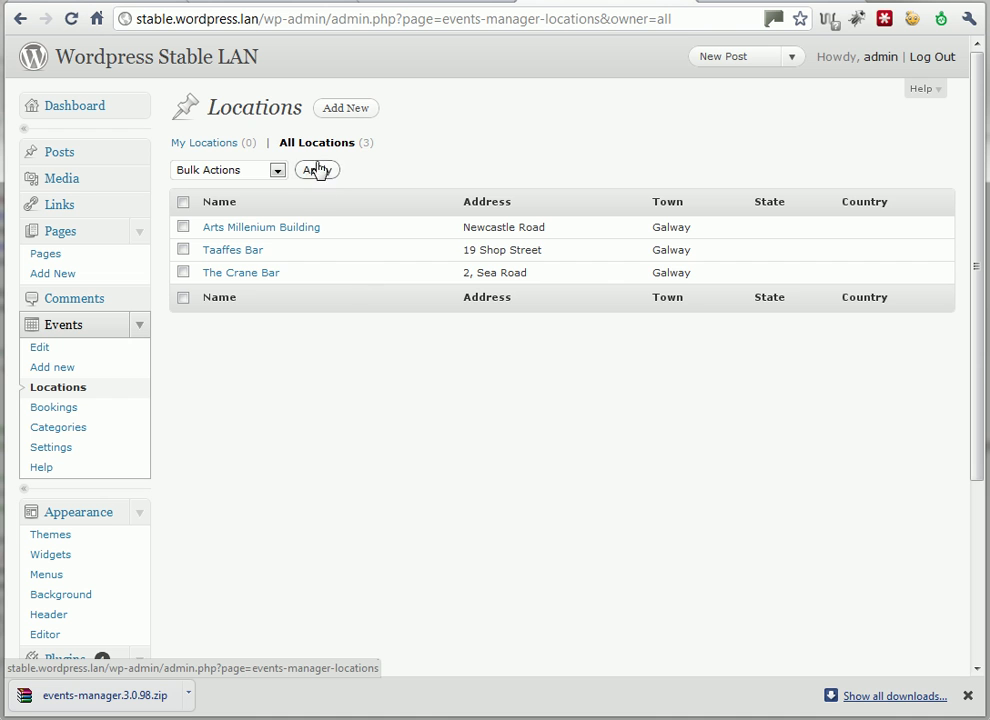
# - Make admin the owner of the Arts Millenium Building location and save it
pyautogui.click(242, 231)
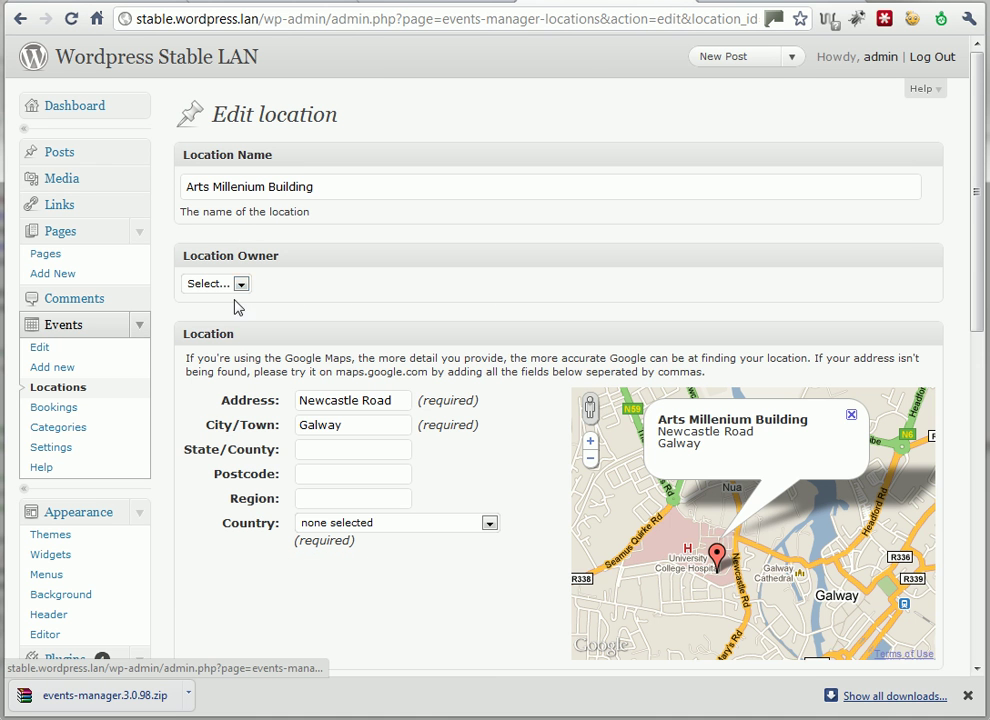
pyautogui.click(240, 284)
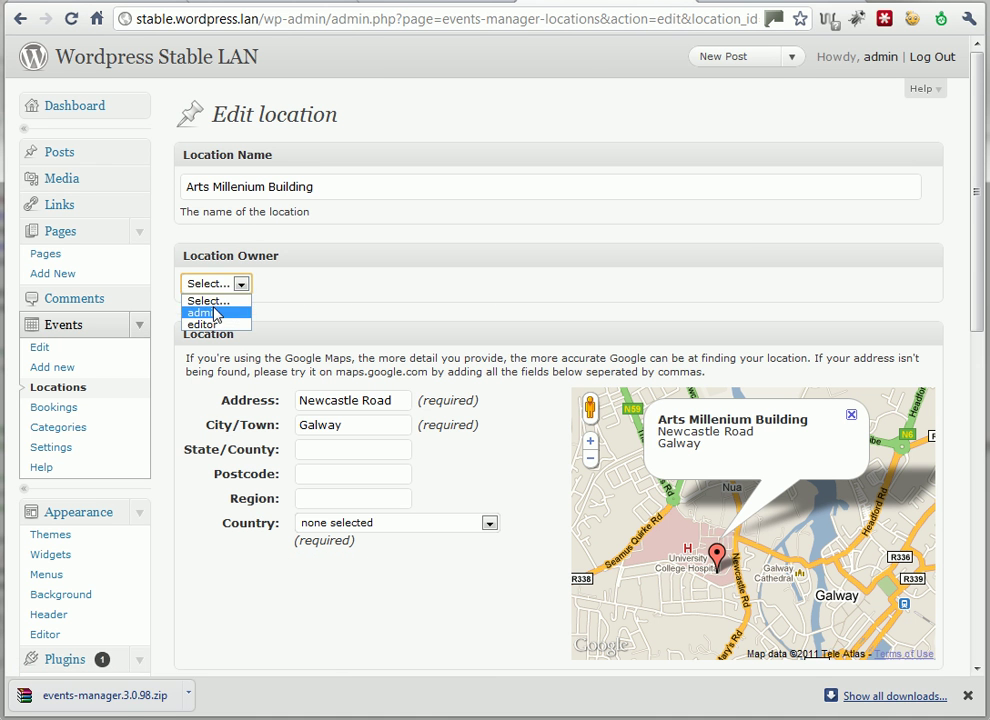
pyautogui.click(214, 312)
pyautogui.scroll(-5, 267, 360)
pyautogui.scroll(-2, 222, 602)
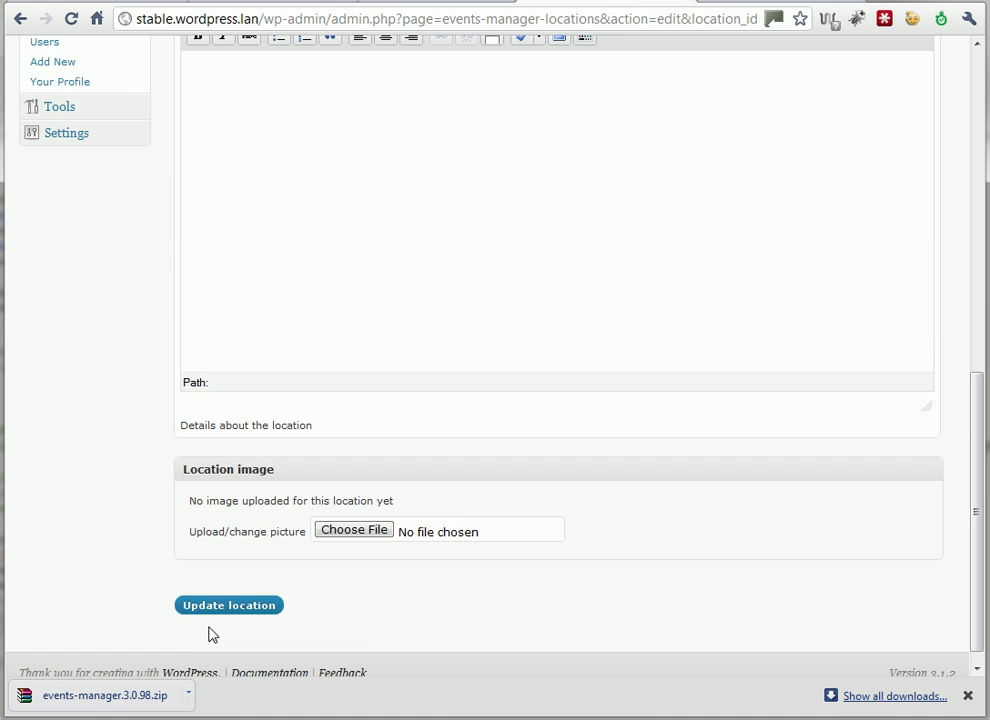
pyautogui.click(229, 604)
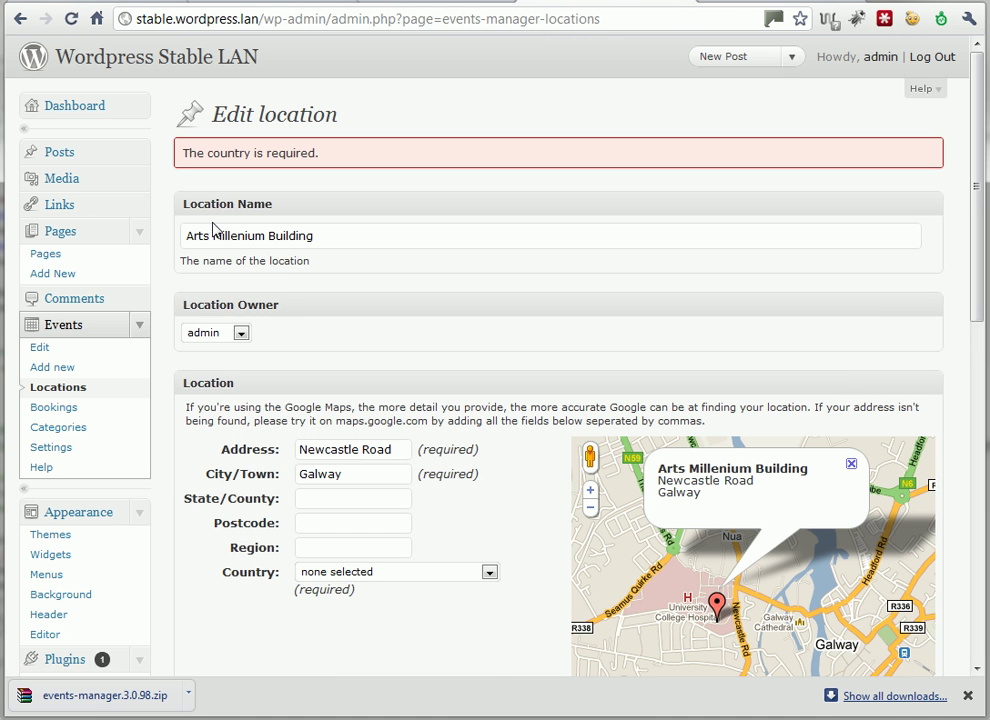
# - Choose Ireland as its country, save the location, and return to the locations list
pyautogui.click(343, 572)
pyautogui.scroll(-15, 375, 640)
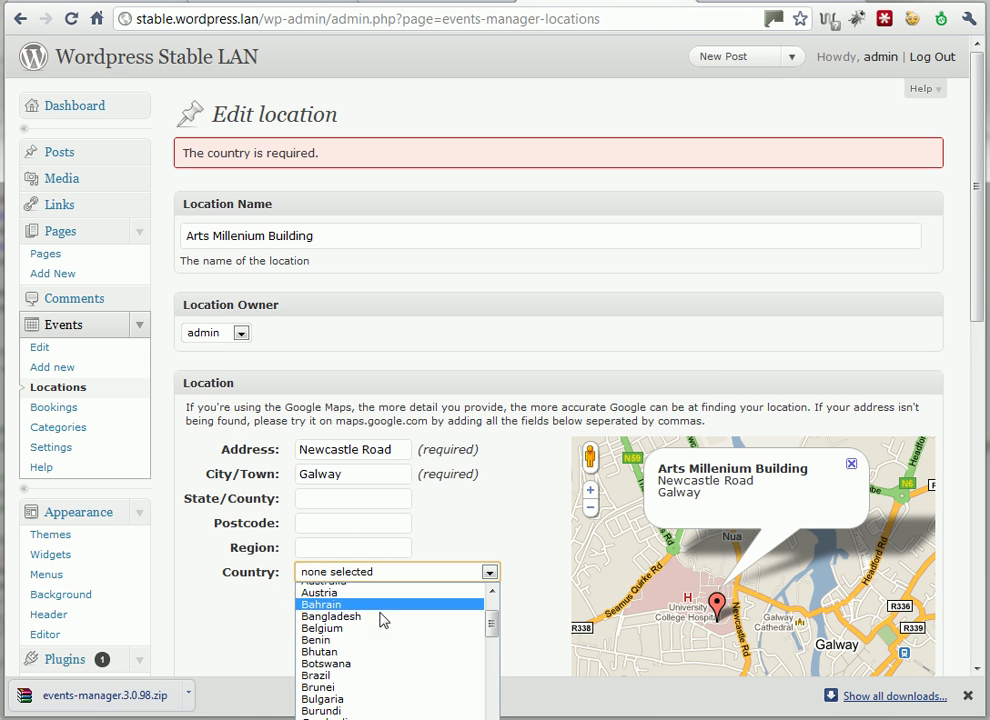
pyautogui.scroll(-3, 370, 705)
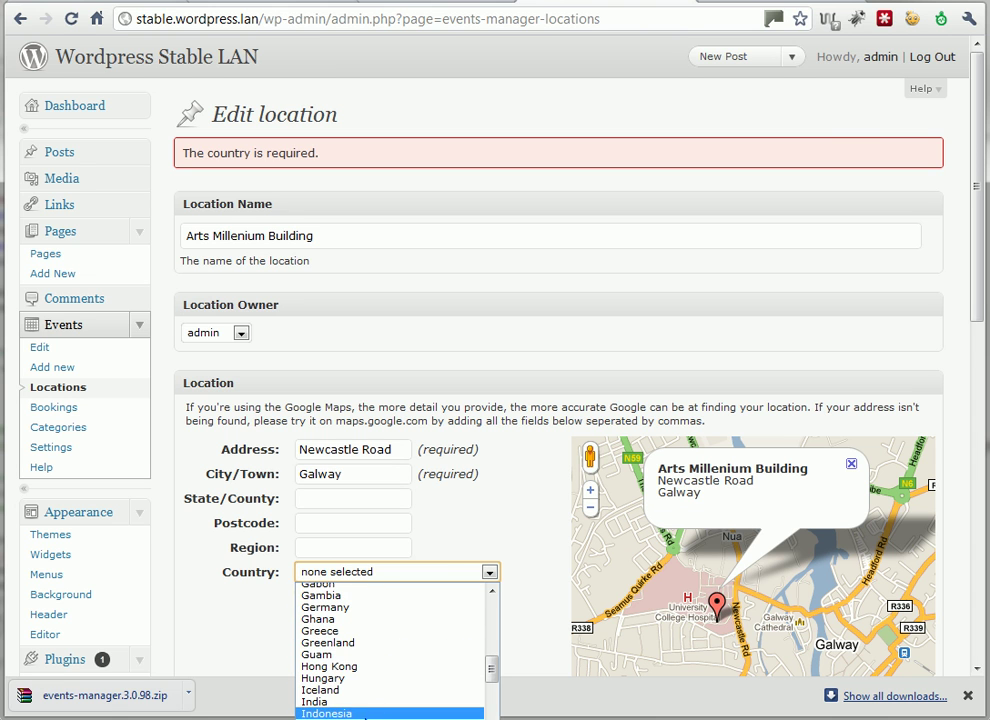
pyautogui.click(370, 710)
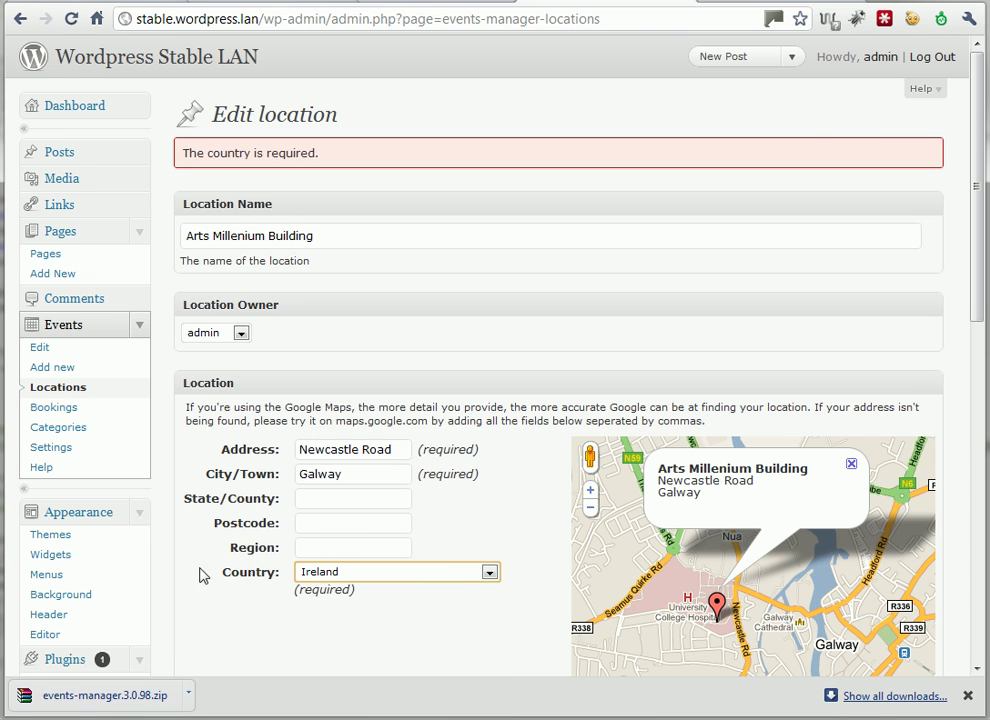
pyautogui.click(342, 243)
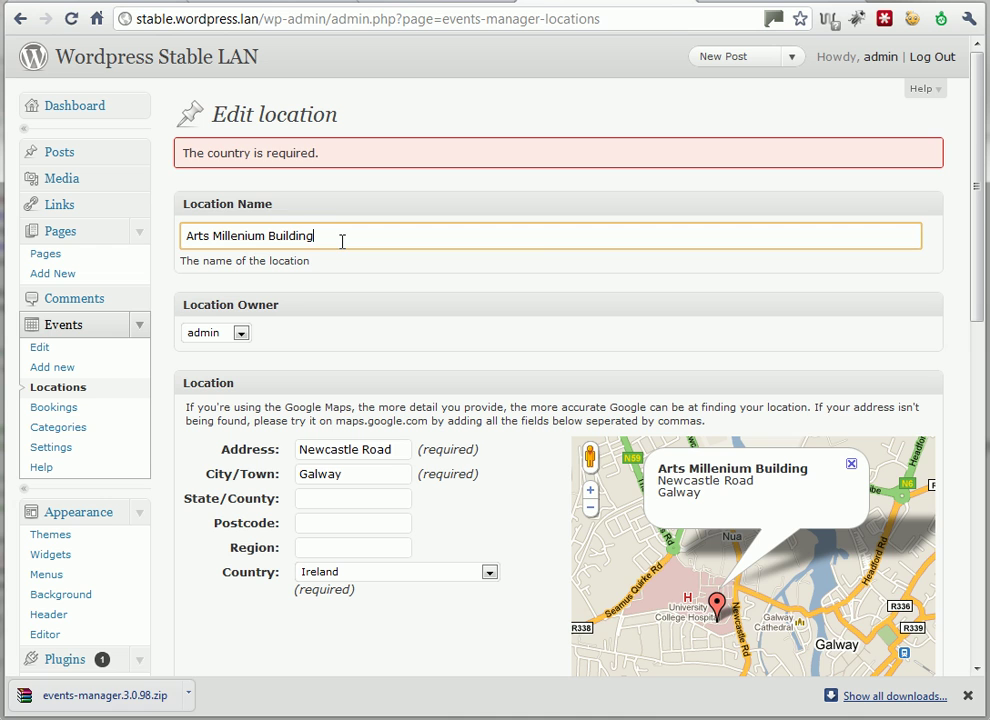
pyautogui.press('Return')
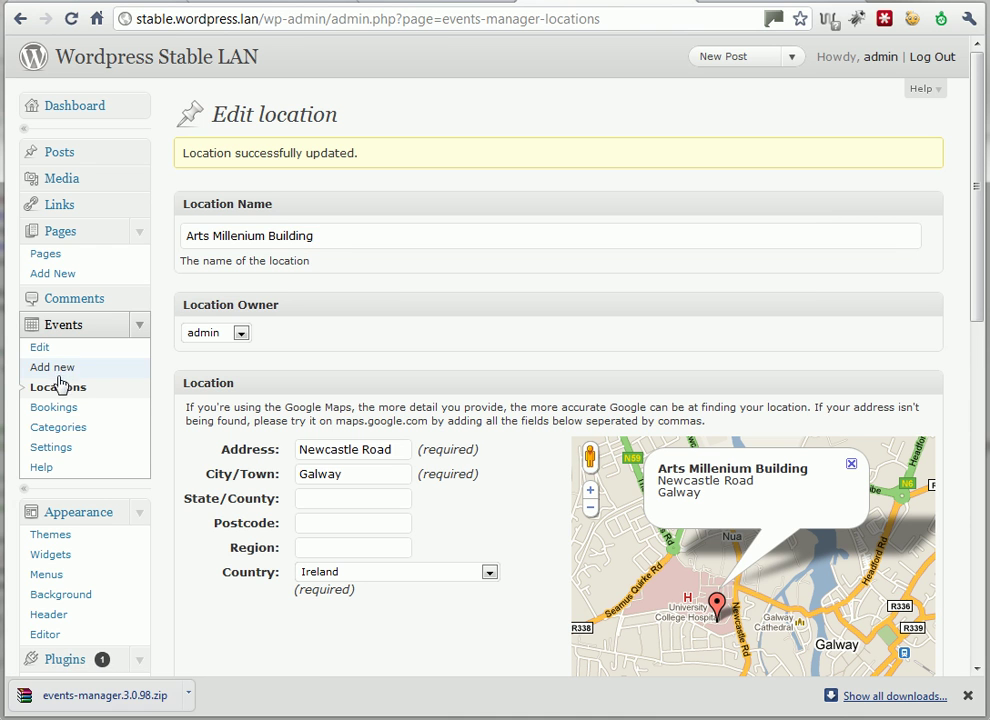
pyautogui.click(52, 393)
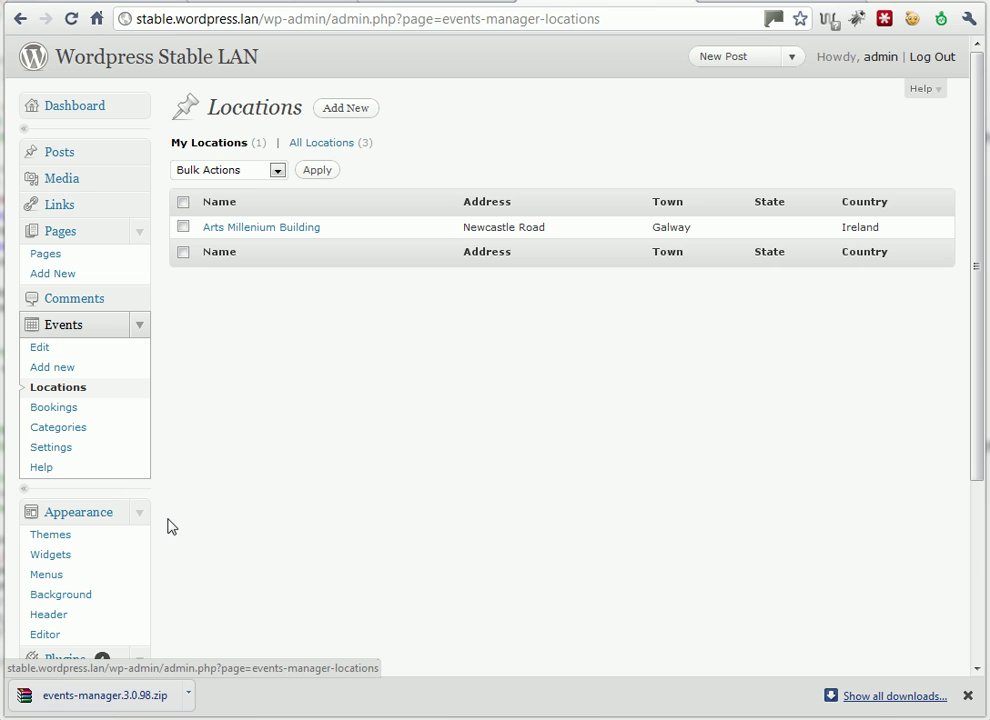
pyautogui.scroll(-3, 211, 517)
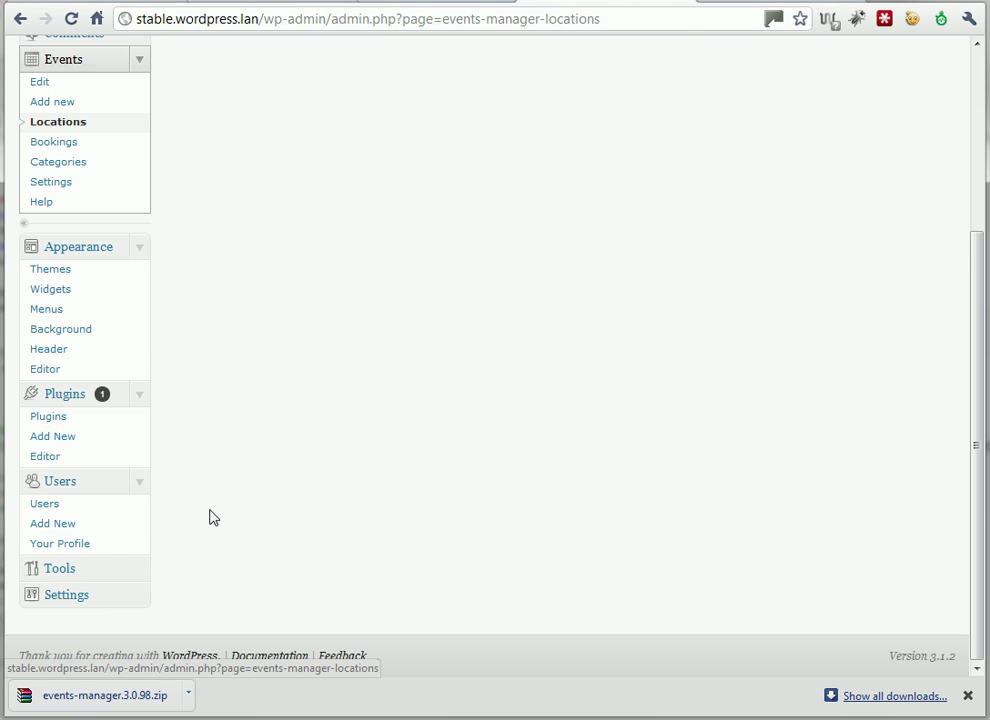
# - Load events-manager.php in the plugin editor and highlight its EM_VERSION 4.01 line
pyautogui.click(52, 458)
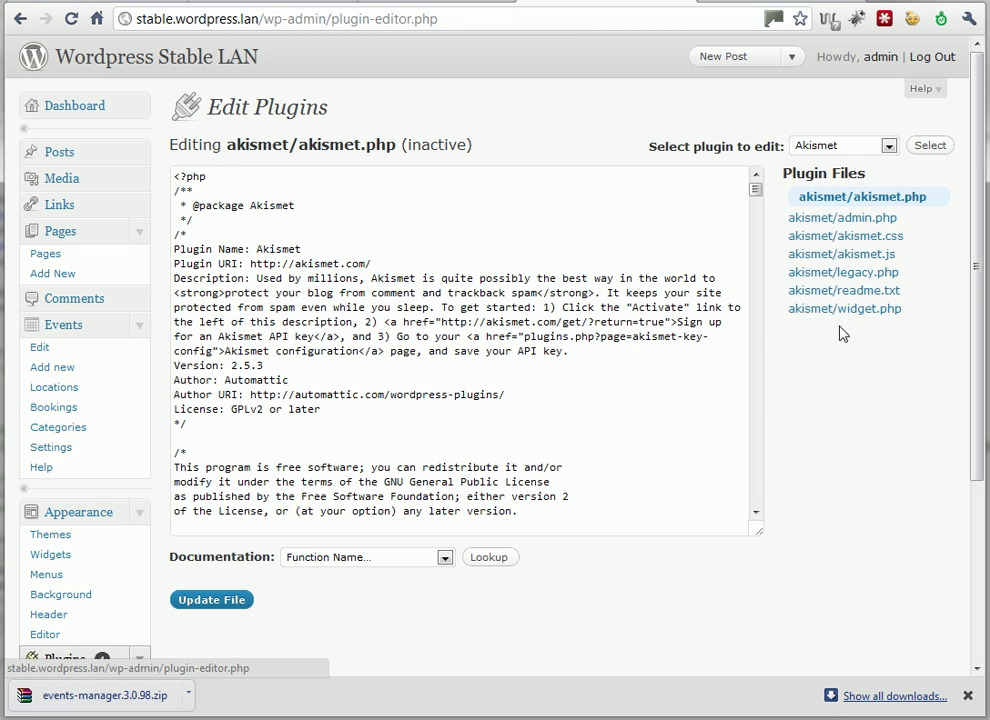
pyautogui.click(843, 146)
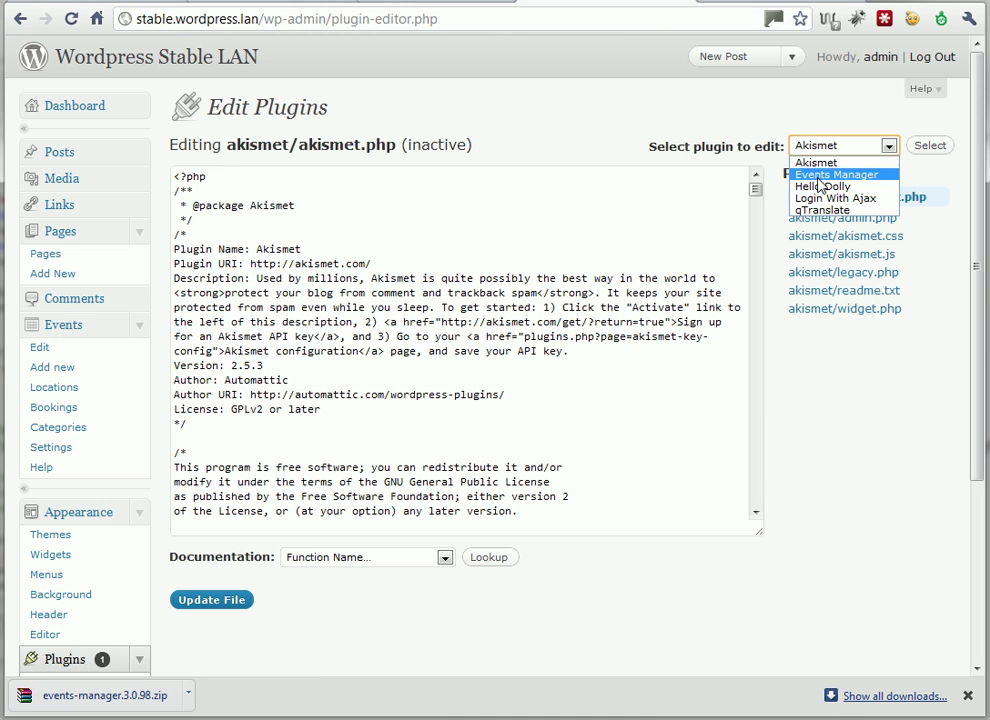
pyautogui.click(819, 177)
pyautogui.click(928, 146)
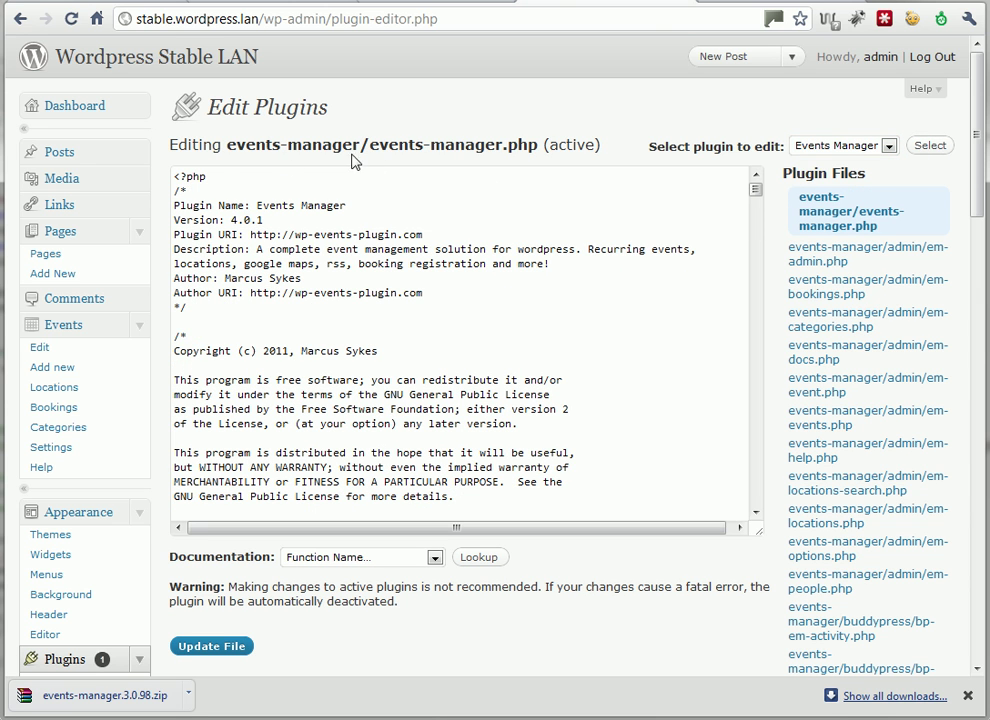
pyautogui.moveTo(756, 189); pyautogui.dragTo(760, 250)
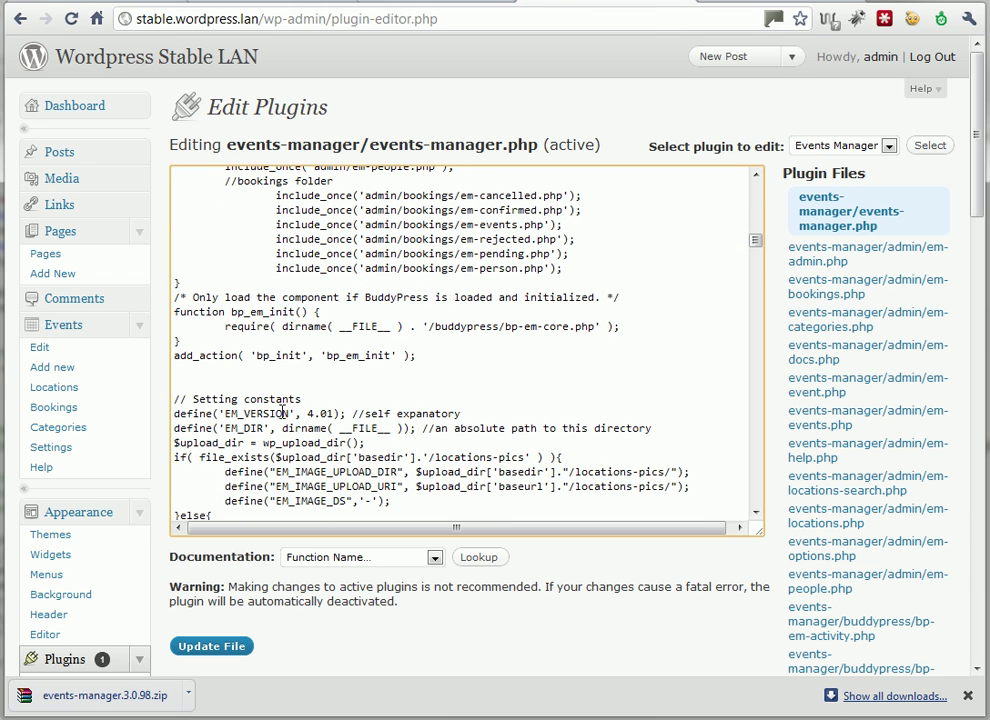
pyautogui.moveTo(175, 413); pyautogui.dragTo(462, 413)
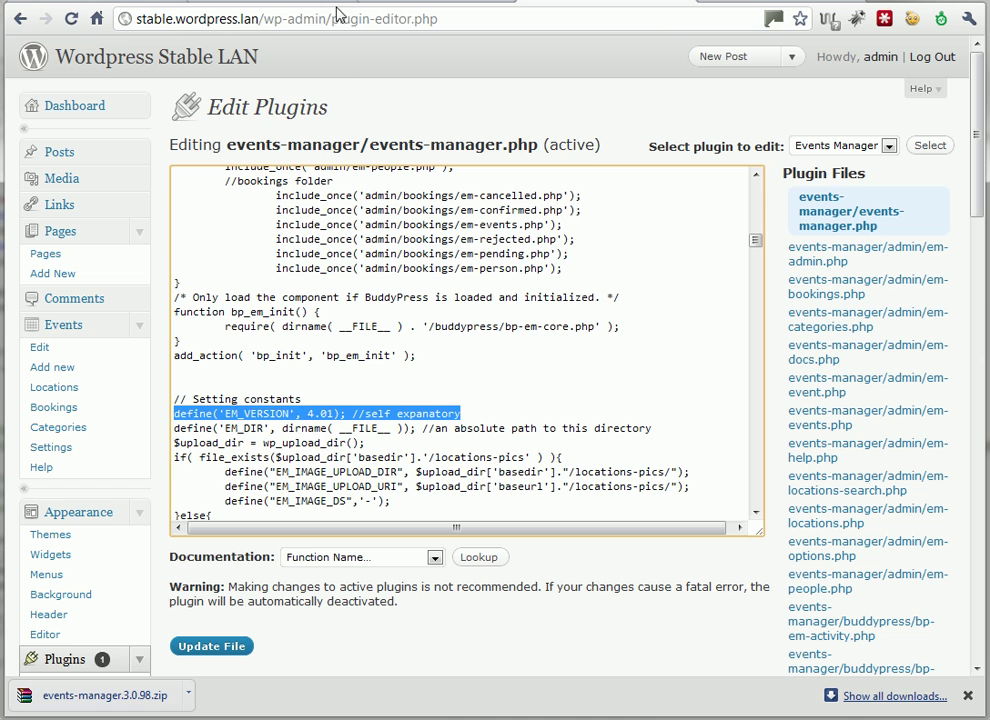
pyautogui.moveTo(332, 19); pyautogui.dragTo(513, 42)
# - Load options.php, search for 'dbem_v', and highlight the dbem_version value 4.01
pyautogui.write('options.php')
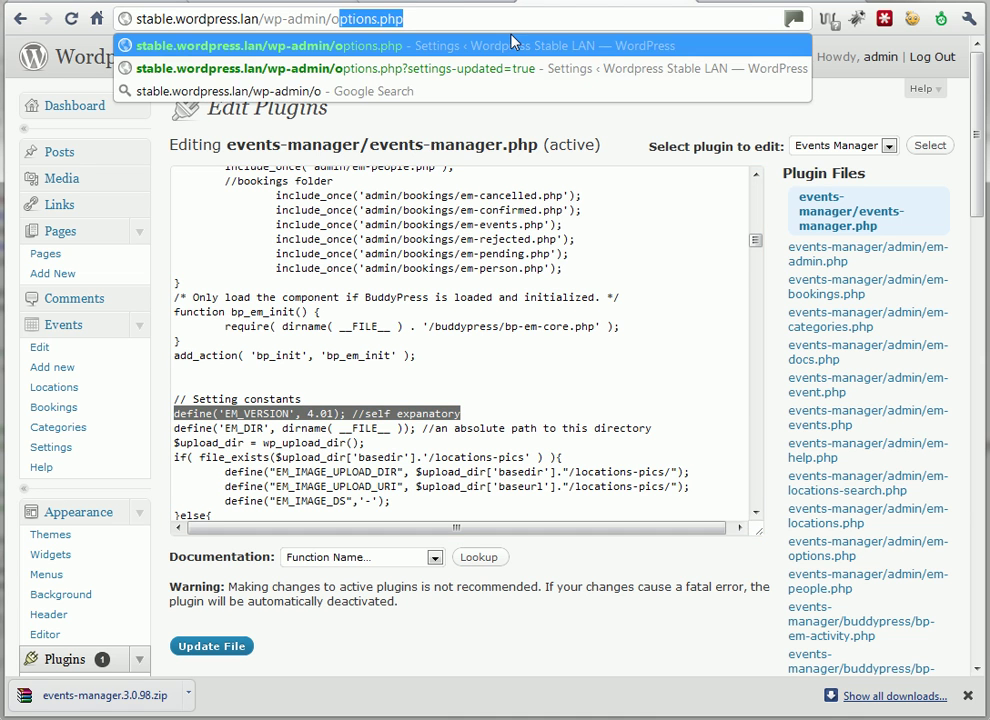
pyautogui.press('Return')
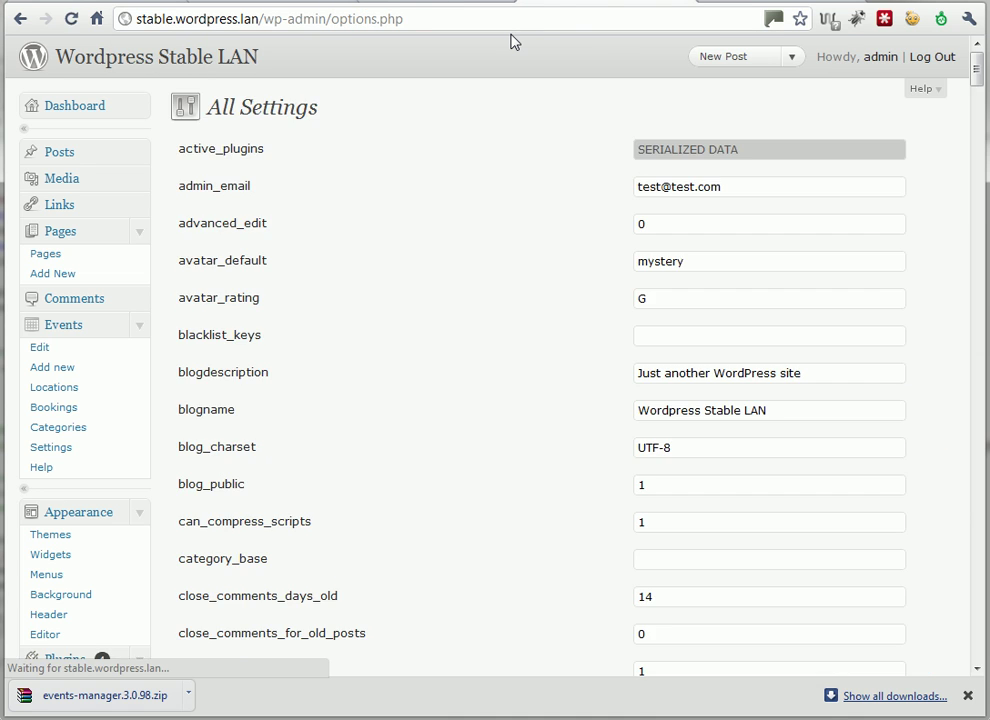
pyautogui.hotkey('ctrl', 'f')
pyautogui.write('dbem_v')
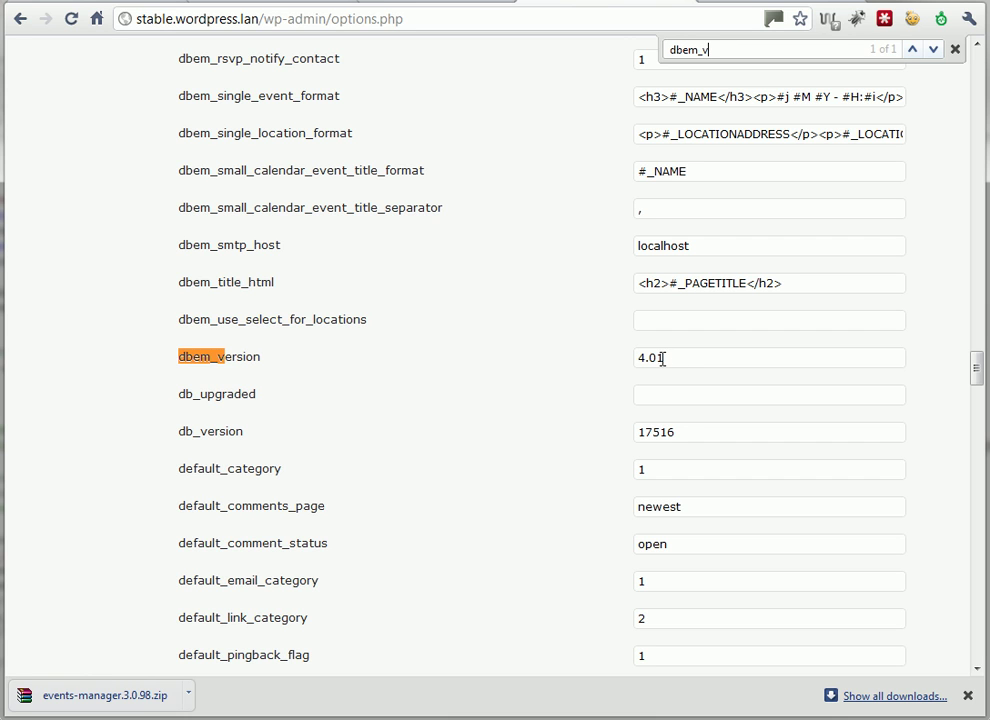
pyautogui.doubleClick(645, 356)
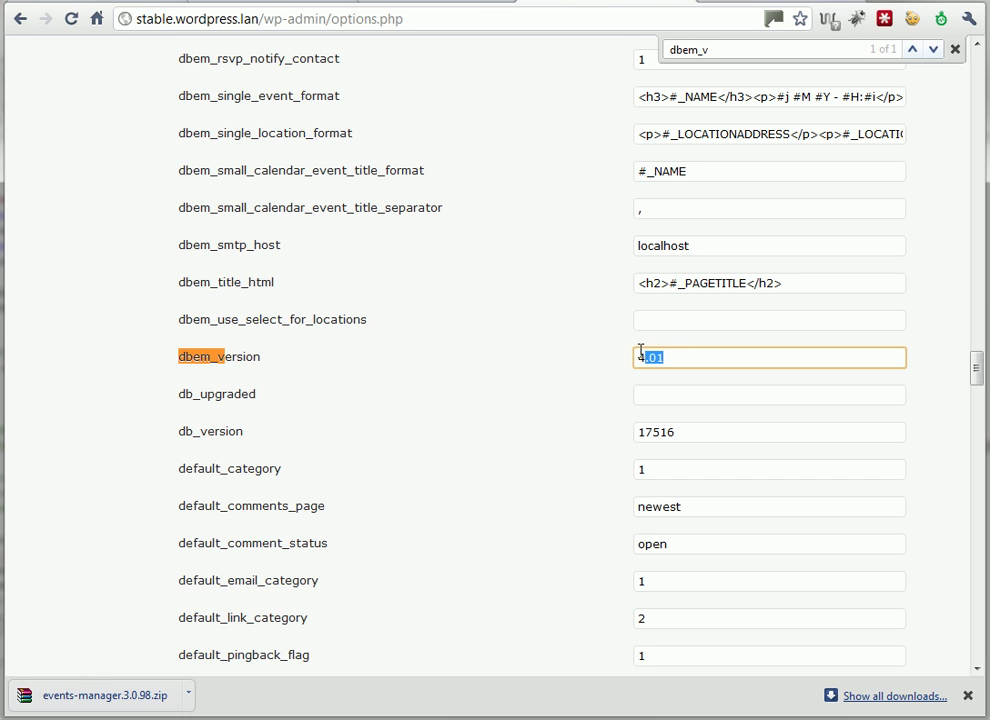
pyautogui.click(660, 357)
pyautogui.moveTo(723, 356); pyautogui.dragTo(590, 366)
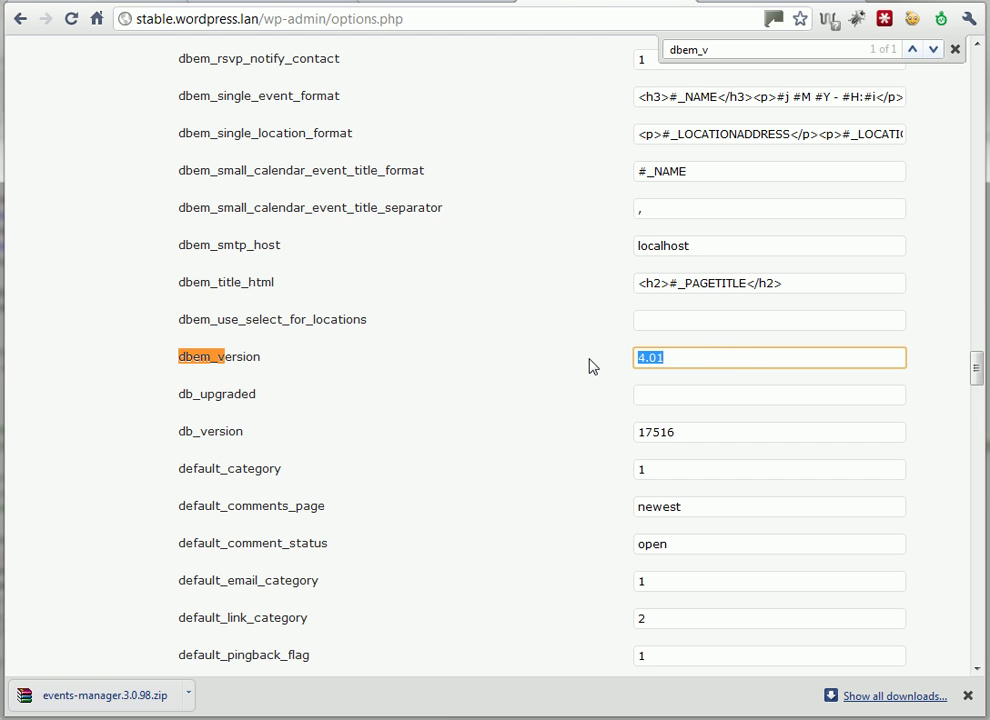
pyautogui.click(975, 380)
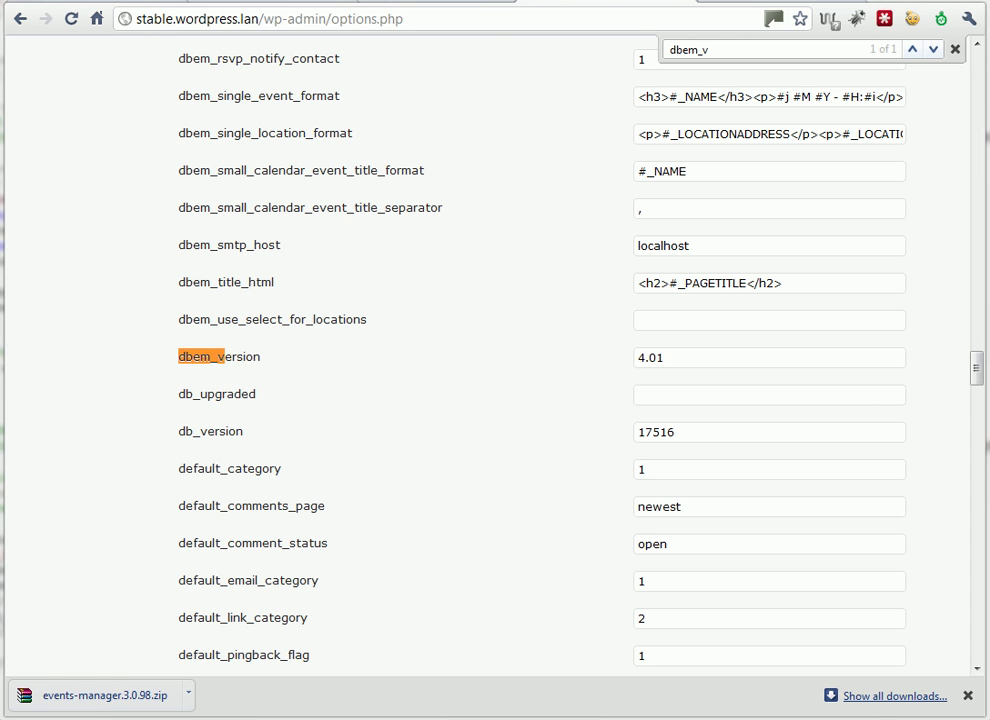
# - Reselect the dbem_version value 4.01 and scroll back to the top of the page
pyautogui.click(692, 358)
pyautogui.moveTo(692, 358); pyautogui.dragTo(597, 360)
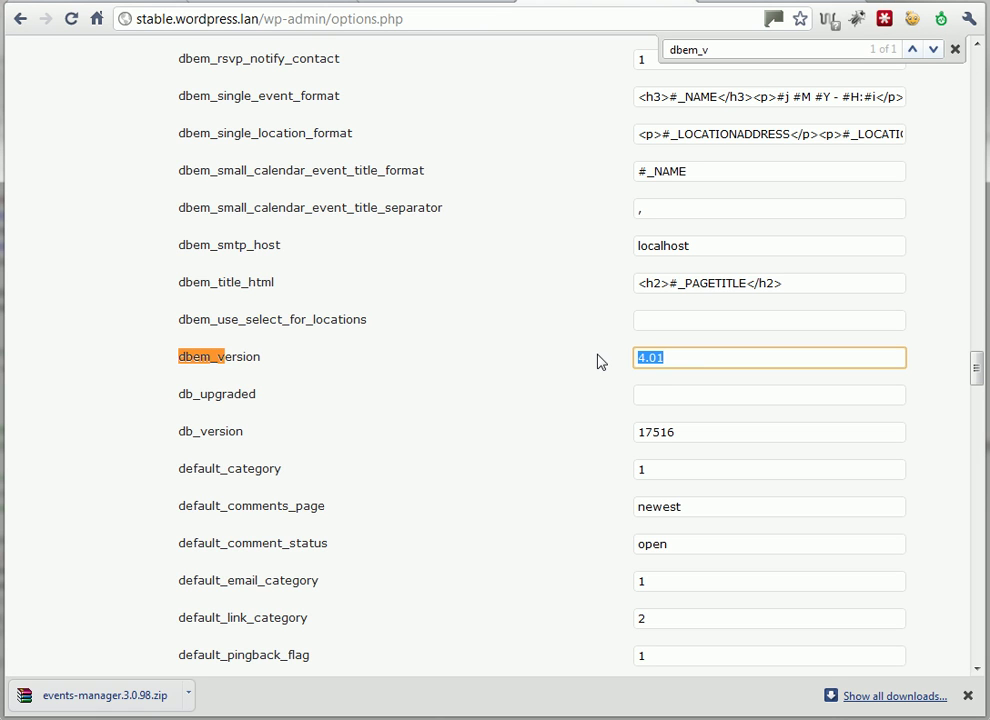
pyautogui.click(681, 358)
pyautogui.moveTo(681, 358); pyautogui.dragTo(621, 356)
pyautogui.moveTo(977, 371); pyautogui.dragTo(973, 66)
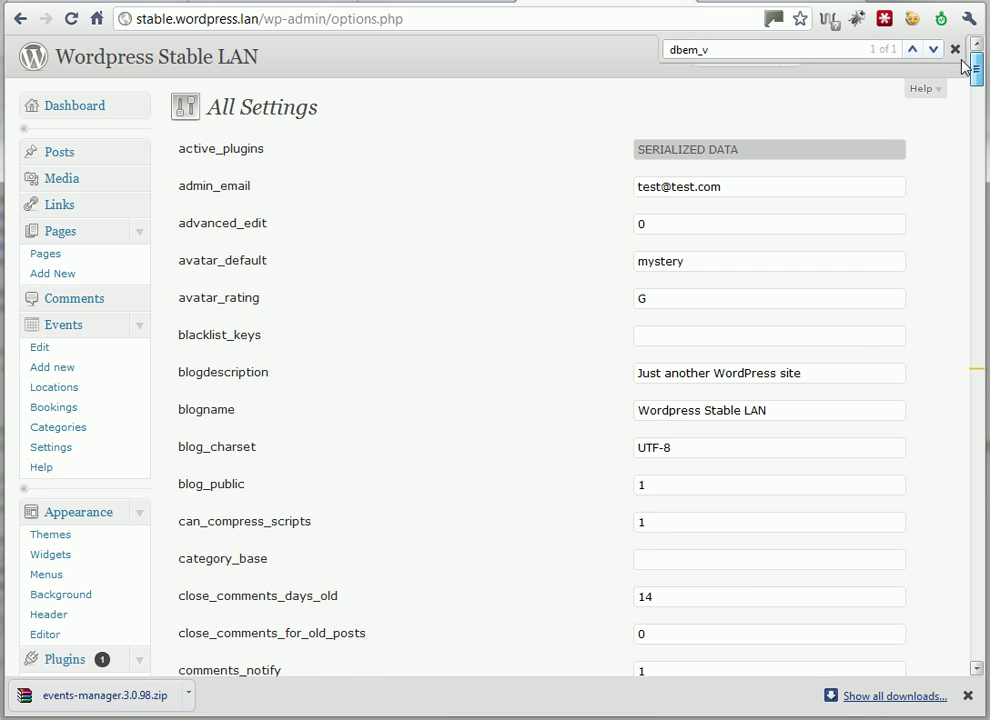
# - Expand User Capabilities in Events Manager settings to check administrator and editor permissions
pyautogui.click(60, 455)
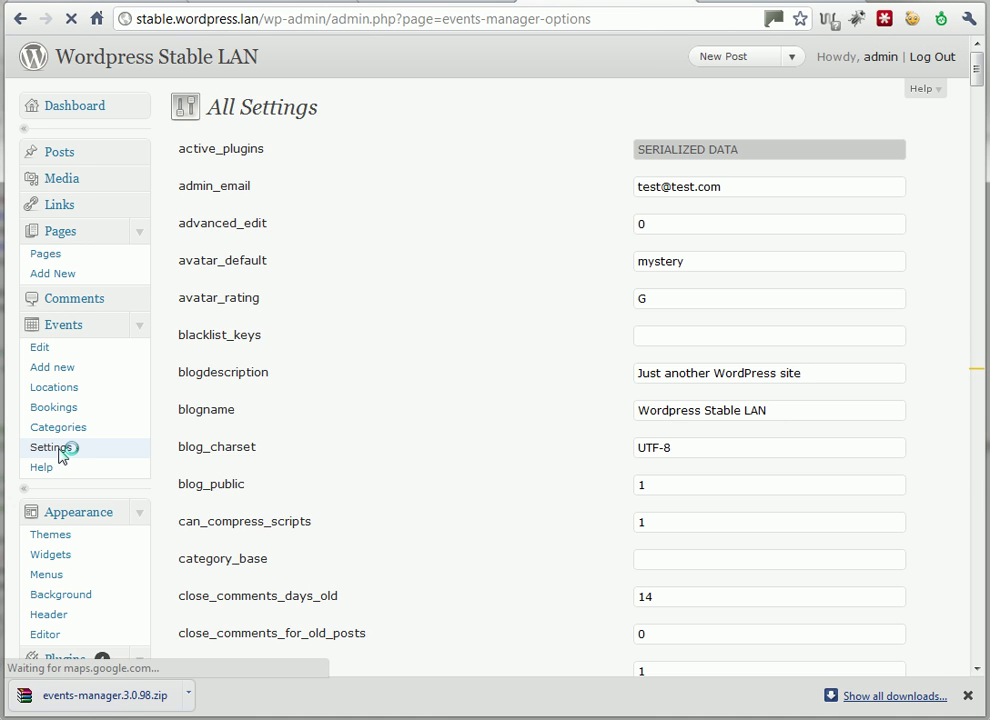
pyautogui.scroll(-3, 371, 539)
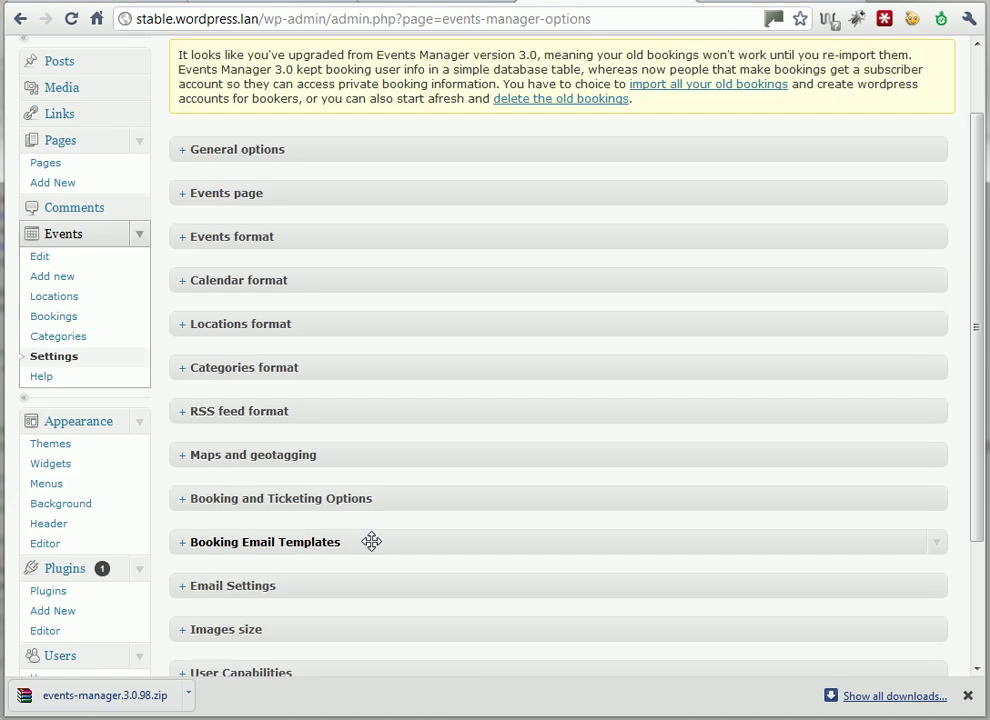
pyautogui.click(219, 498)
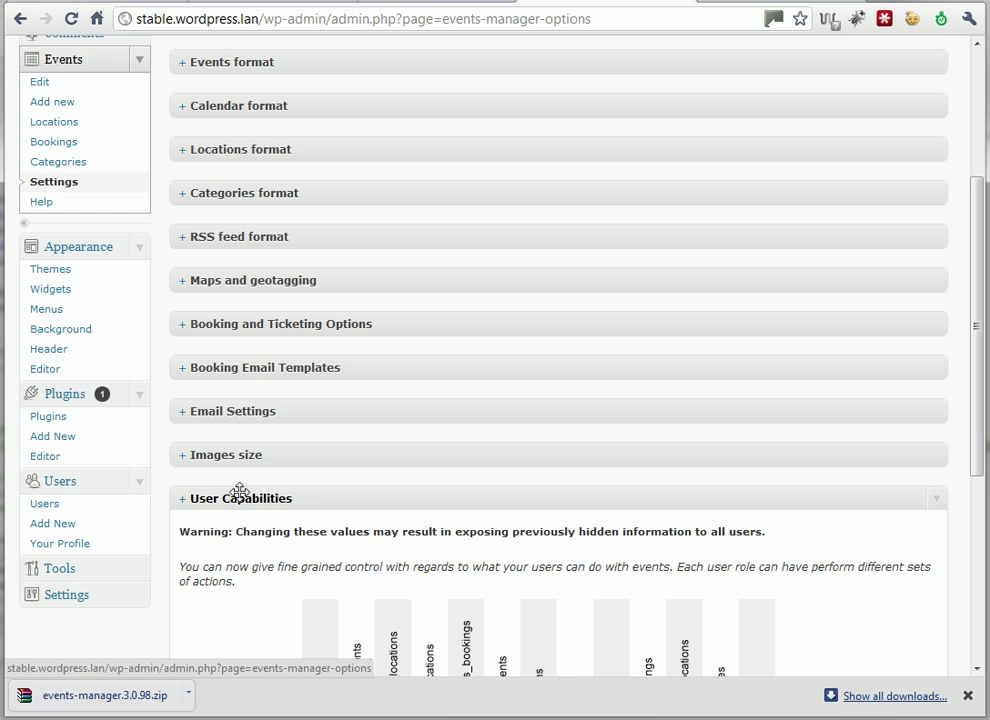
pyautogui.scroll(-4, 240, 500)
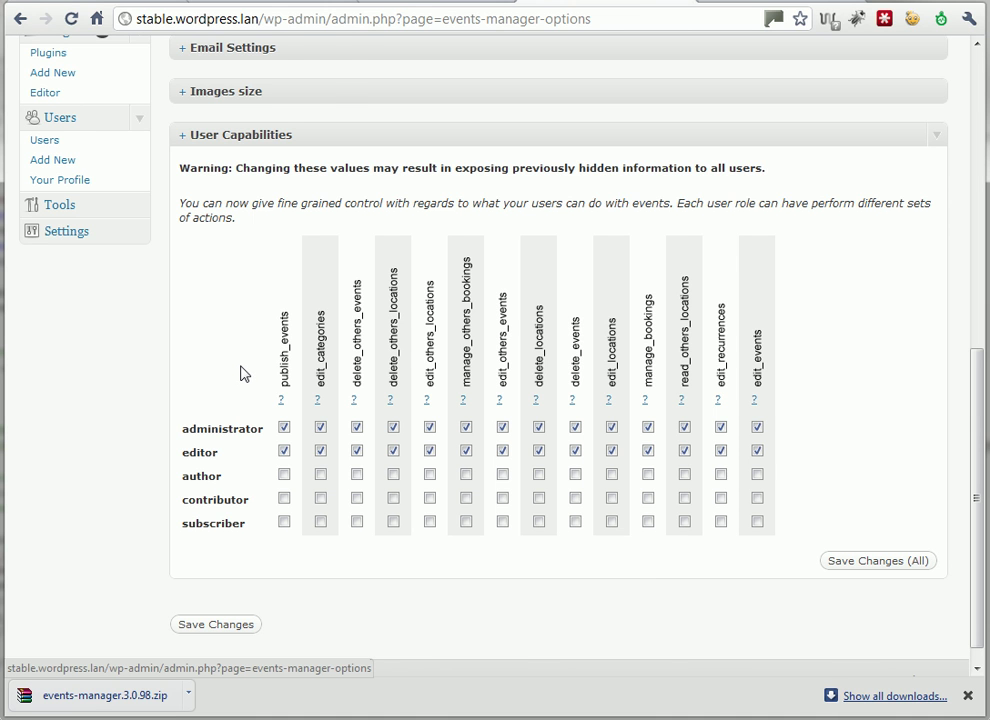
pyautogui.scroll(6, 240, 374)
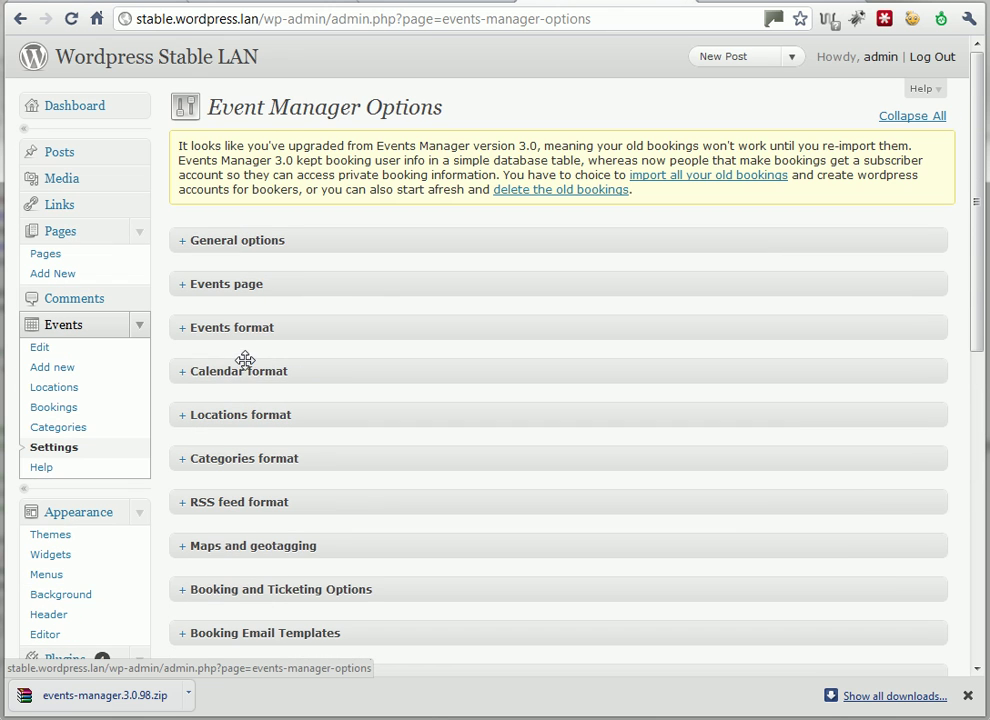